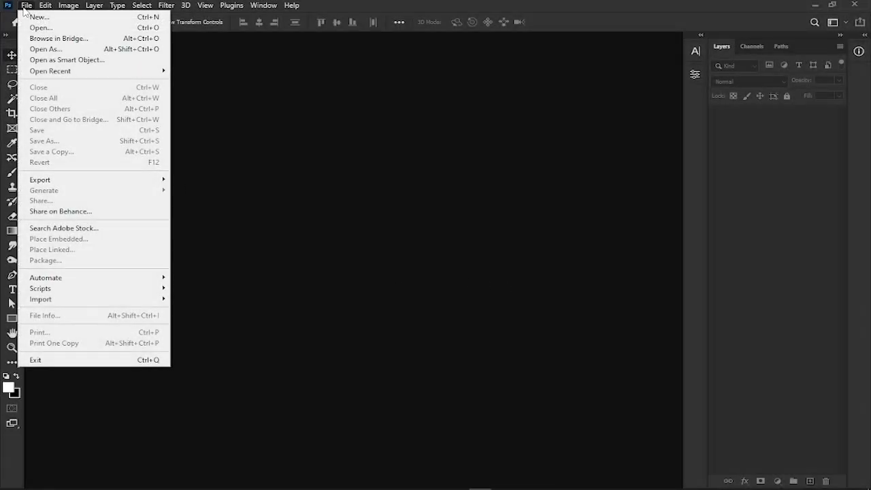
# Step: Start a new document and set its width to 1080 px, keeping height 1080 at 300 ppi
pyautogui.click(39, 17)
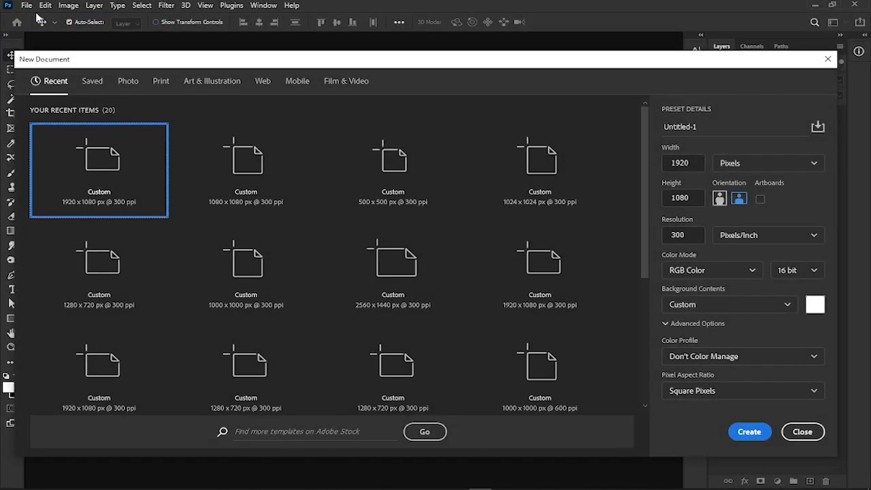
pyautogui.click(663, 163)
pyautogui.write('10')
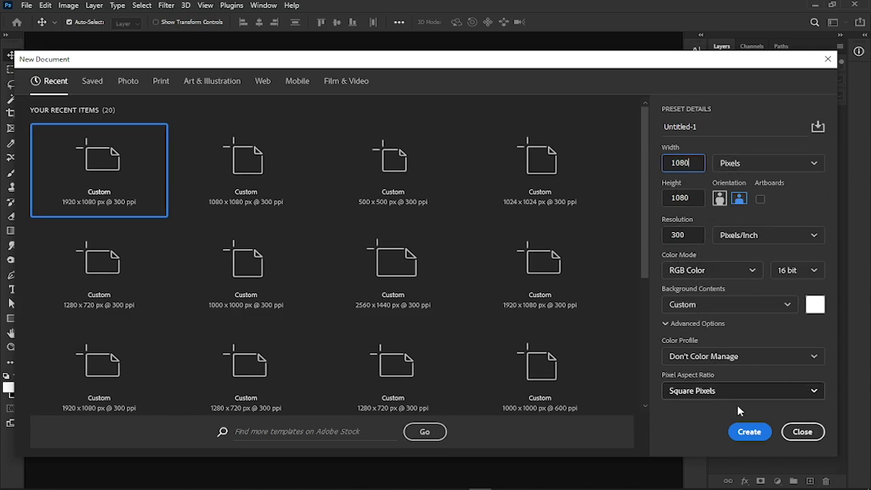
# Step: Create the 1080 × 1080 document and draw a black six-sided polygon on the canvas's left side
pyautogui.click(750, 433)
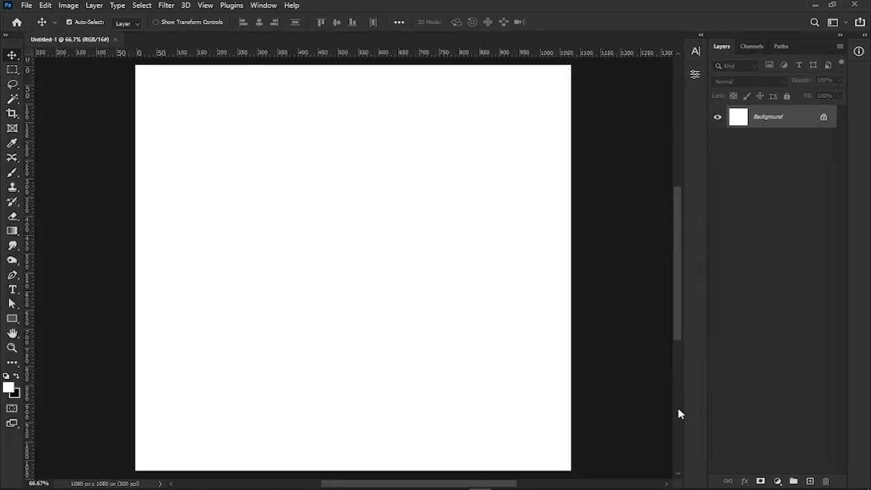
pyautogui.click(15, 318)
pyautogui.click(61, 351)
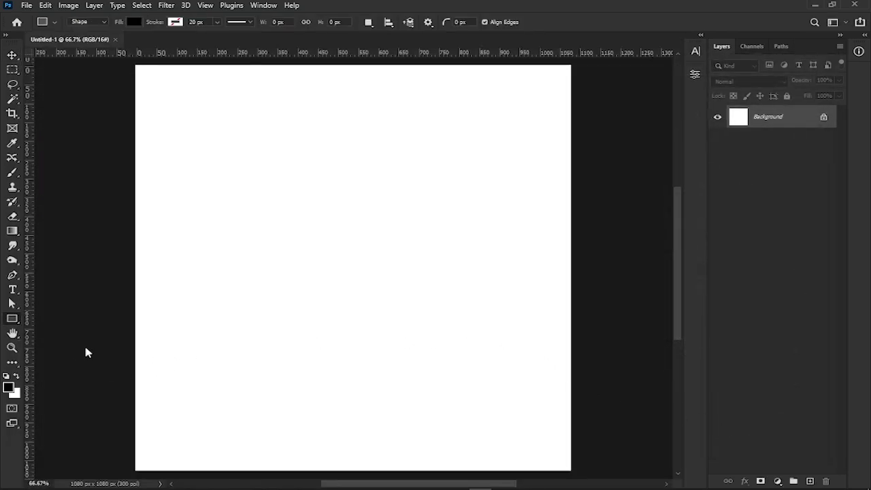
pyautogui.moveTo(232, 199); pyautogui.dragTo(332, 201)
pyautogui.click(661, 70)
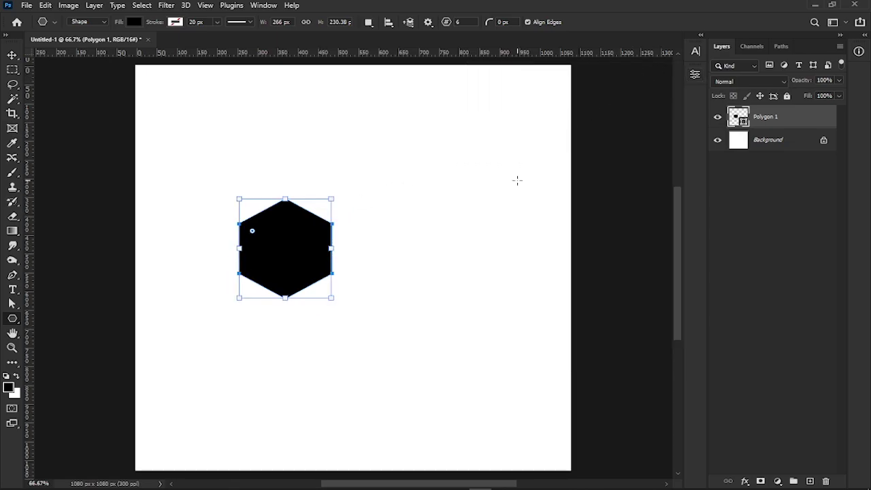
pyautogui.click(13, 54)
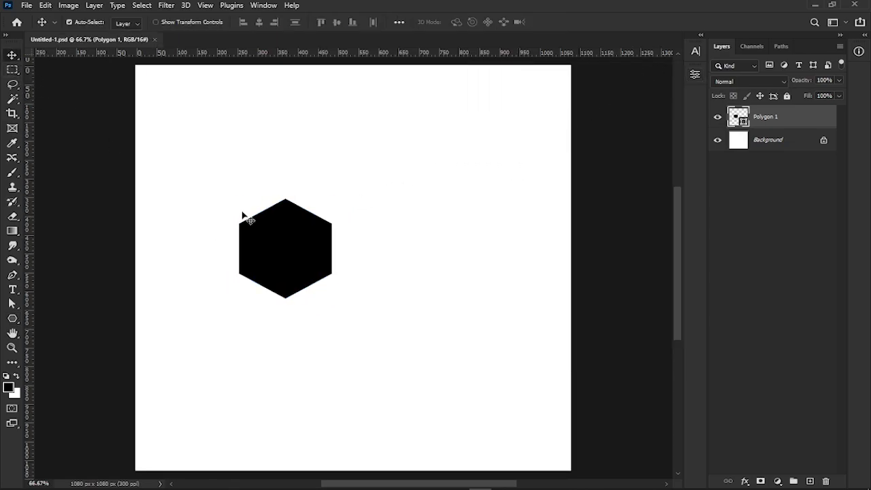
# Step: Set the Polygon 1 hexagon's fill colour to brown #8e4200
pyautogui.doubleClick(739, 117)
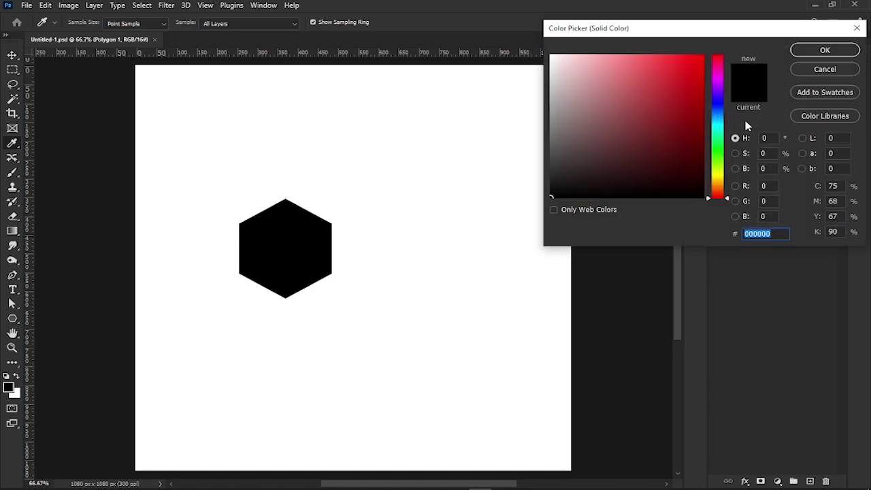
pyautogui.write('8e4')
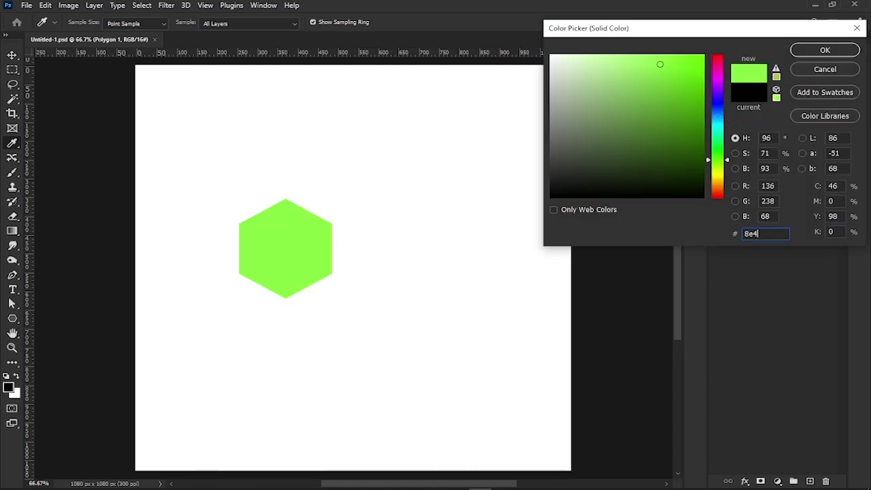
pyautogui.write('200')
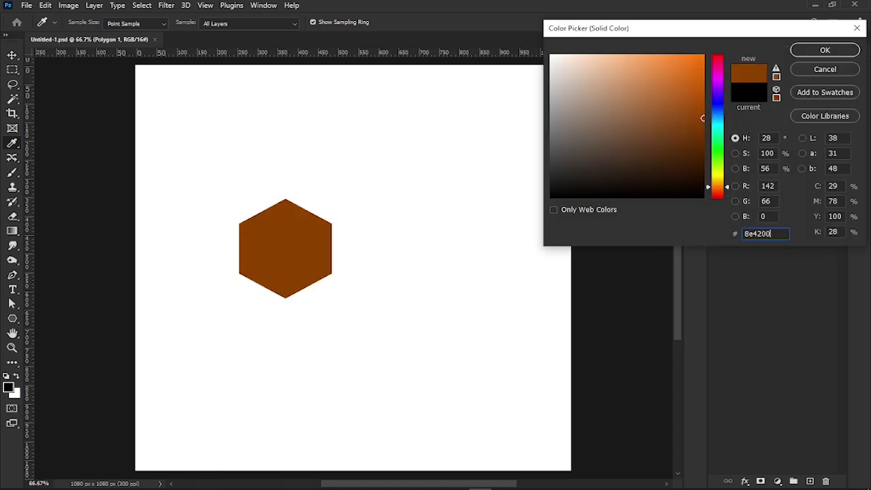
pyautogui.click(826, 51)
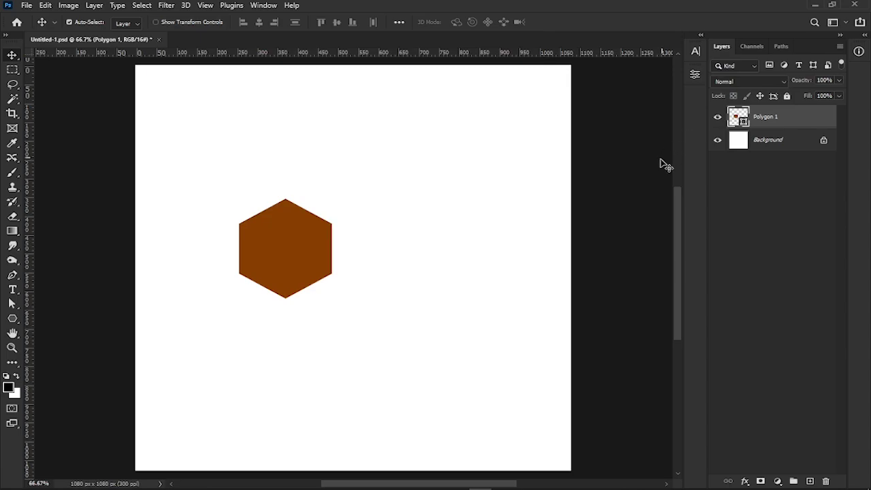
# Step: Enable Smart Guides and Layer Edges from the View > Show menu
pyautogui.click(204, 7)
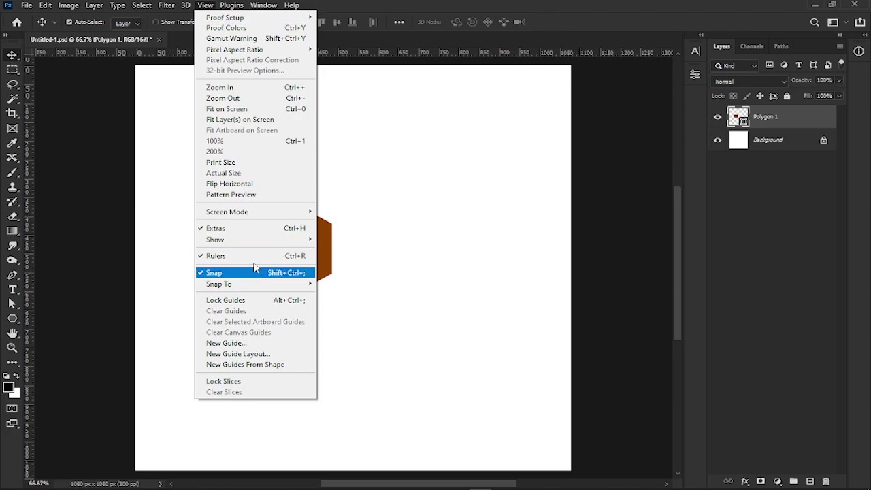
pyautogui.moveTo(284, 243)
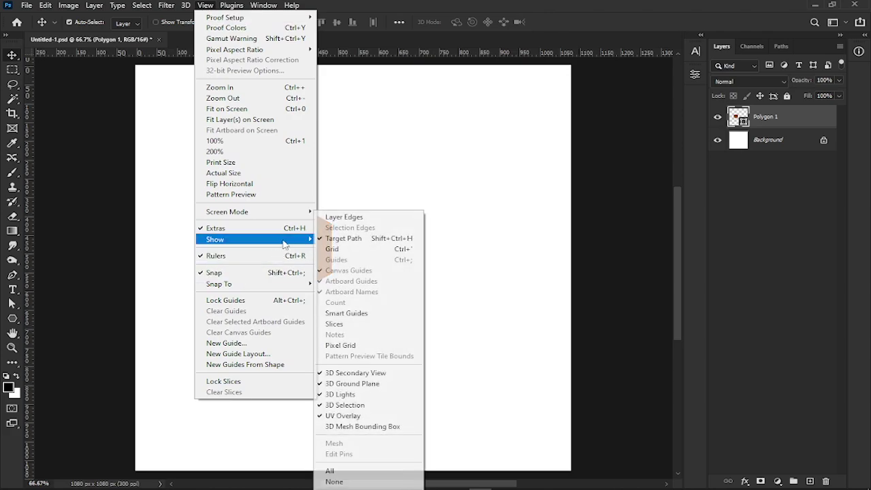
pyautogui.click(333, 312)
pyautogui.click(214, 6)
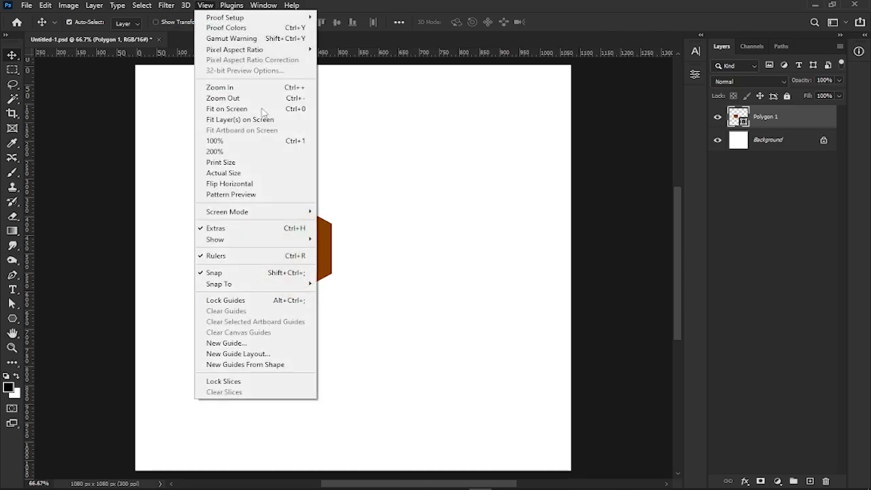
pyautogui.moveTo(243, 240)
pyautogui.click(352, 218)
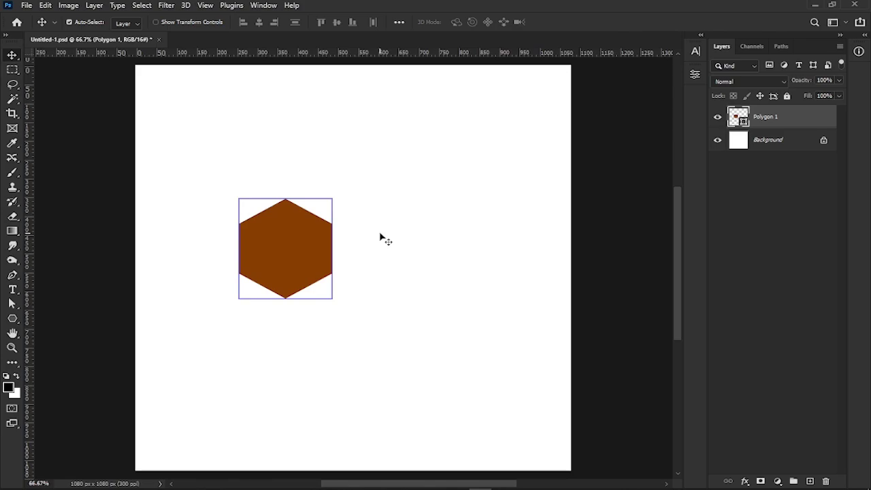
# Step: Alt-drag three hexagon copies, save, and arrange all four into an evenly spaced diamond cluster
pyautogui.moveTo(317, 254); pyautogui.dragTo(414, 213)
pyautogui.moveTo(306, 271); pyautogui.dragTo(296, 378)
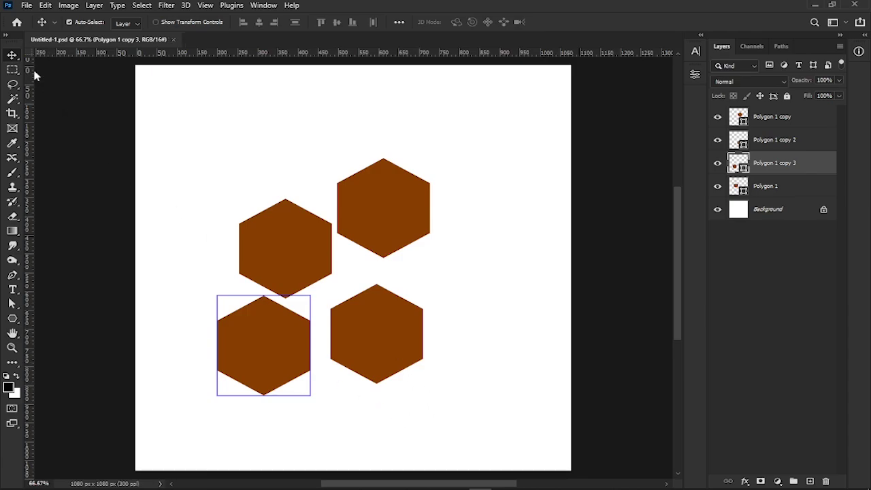
pyautogui.hotkey('ctrl', 's')
pyautogui.moveTo(378, 217); pyautogui.dragTo(329, 175)
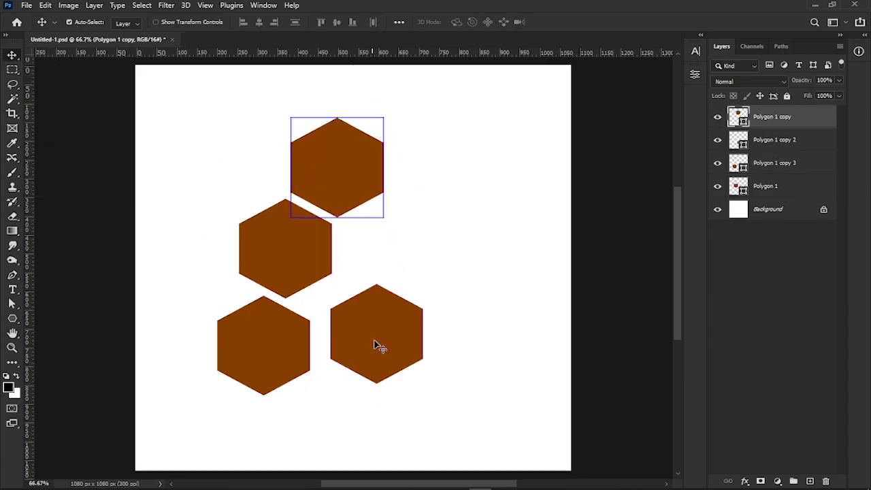
pyautogui.moveTo(376, 351); pyautogui.dragTo(392, 270)
pyautogui.moveTo(284, 358); pyautogui.dragTo(352, 345)
pyautogui.click(498, 368)
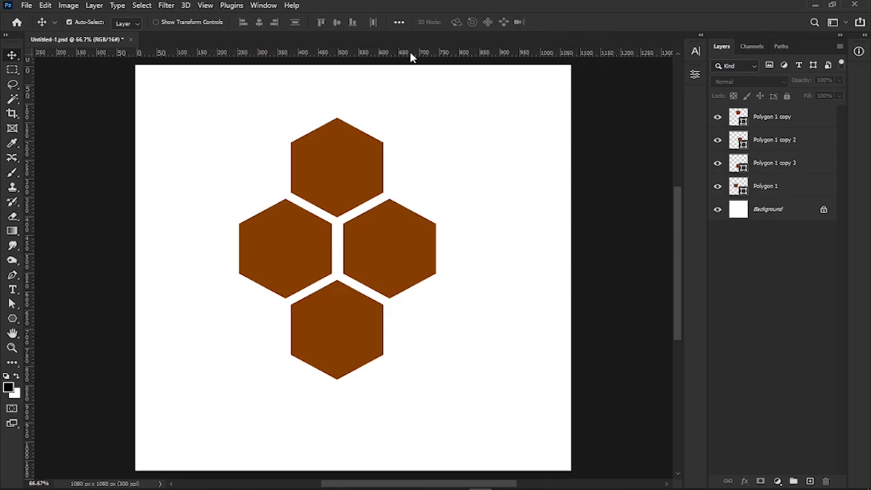
pyautogui.click(205, 5)
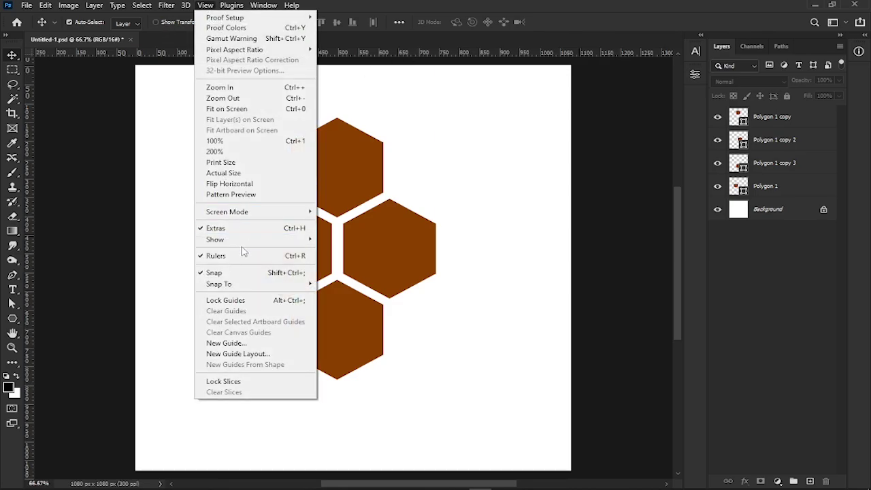
pyautogui.click(348, 5)
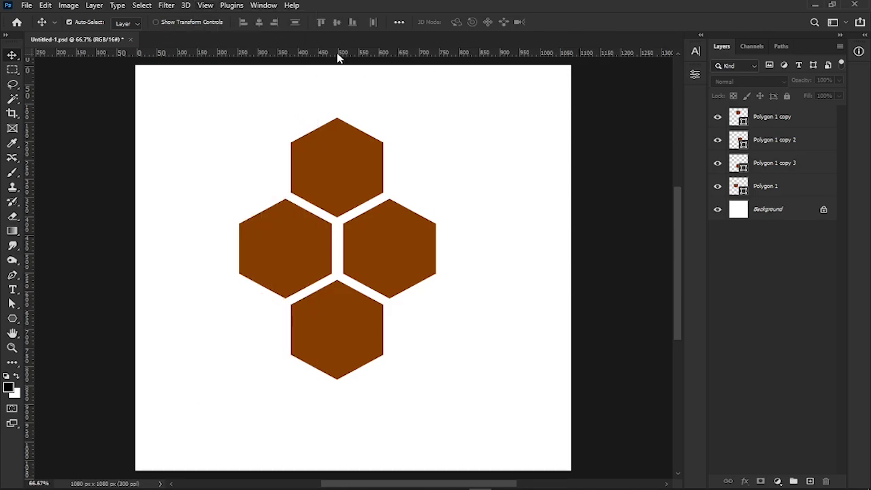
pyautogui.moveTo(336, 56); pyautogui.dragTo(333, 199)
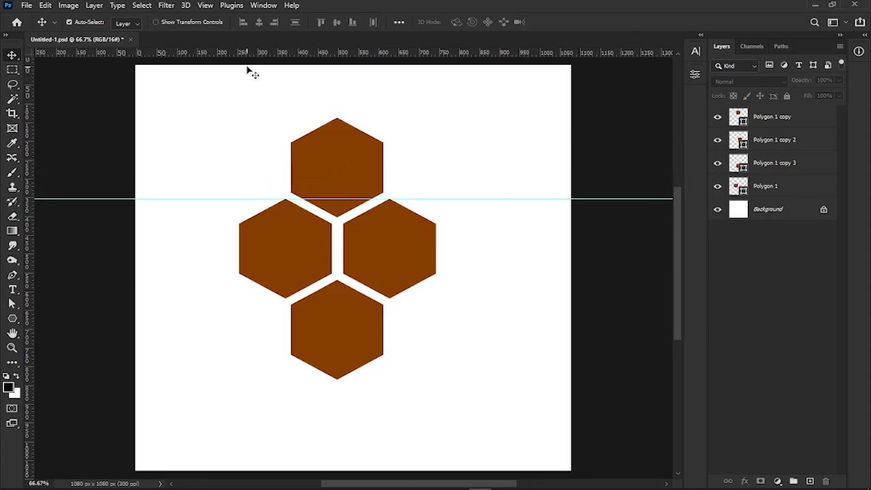
pyautogui.moveTo(248, 53); pyautogui.dragTo(287, 299)
pyautogui.moveTo(32, 266); pyautogui.dragTo(285, 258)
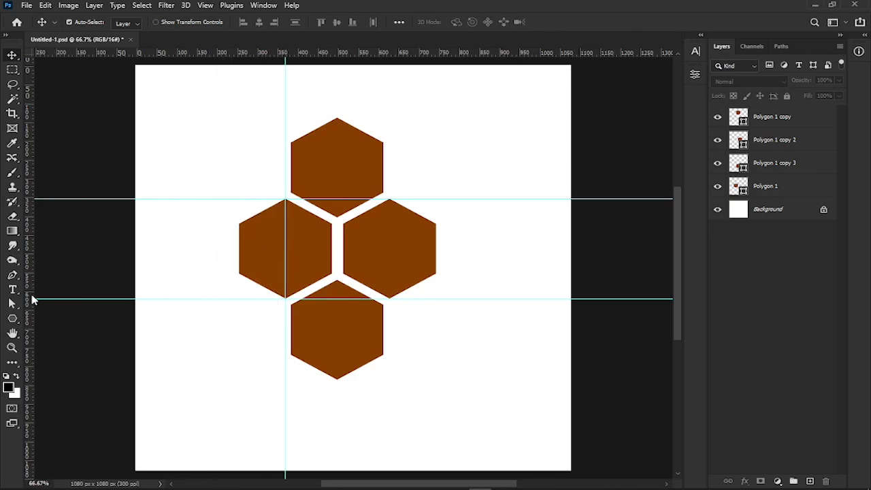
pyautogui.moveTo(32, 297); pyautogui.dragTo(393, 286)
pyautogui.moveTo(31, 334); pyautogui.dragTo(383, 331)
pyautogui.moveTo(285, 333); pyautogui.dragTo(29, 343)
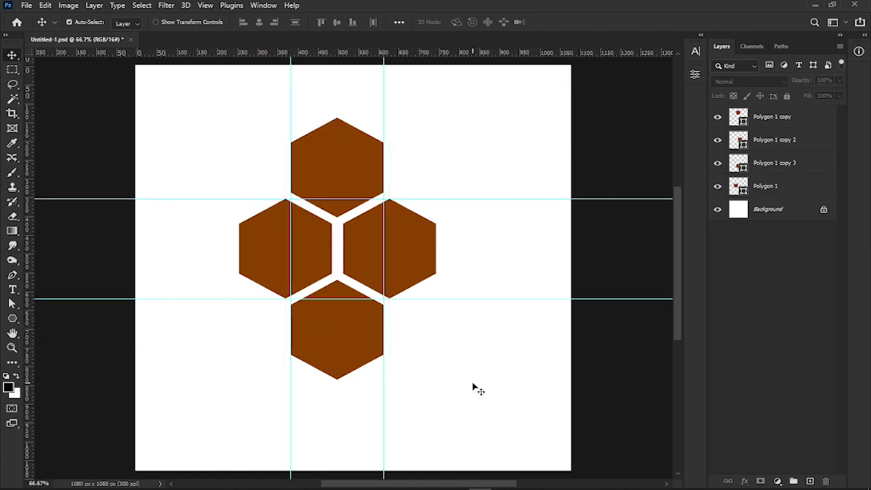
pyautogui.hotkey('ctrl', ';')
# Step: Rename Polygon 1, copy 3, copy 2 and copy to Hexagon 1, 2, 3 and 4 respectively
pyautogui.doubleClick(767, 187)
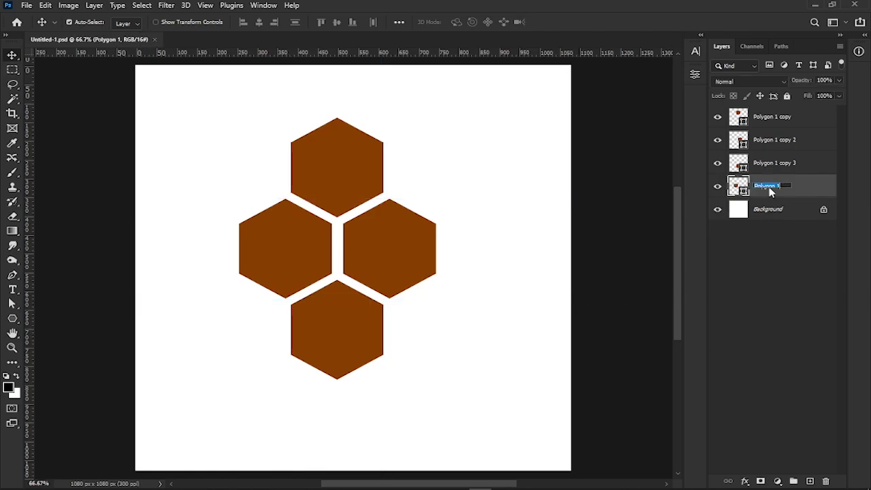
pyautogui.write('Hexagon 1')
pyautogui.press('Return')
pyautogui.doubleClick(768, 164)
pyautogui.write('Hexagon 2')
pyautogui.press('Return')
pyautogui.doubleClick(768, 140)
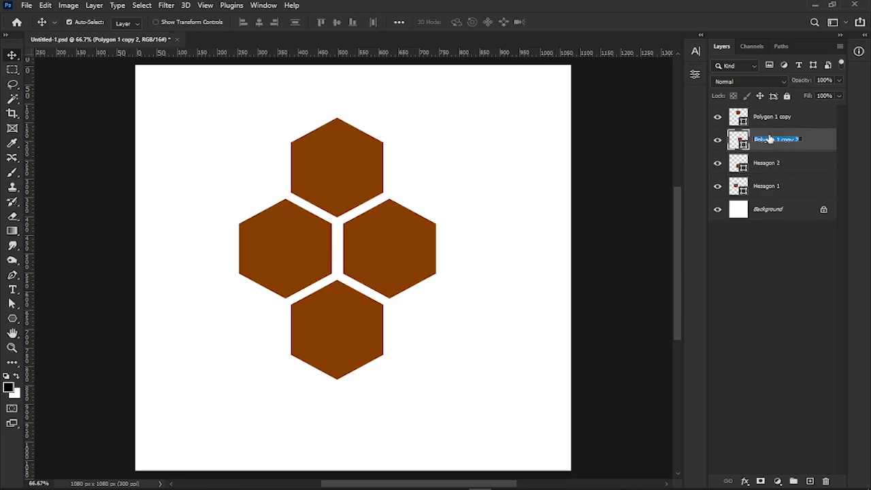
pyautogui.write('Hexagon 3')
pyautogui.press('Return')
pyautogui.doubleClick(775, 115)
pyautogui.write('Hexagon 4')
pyautogui.press('Return')
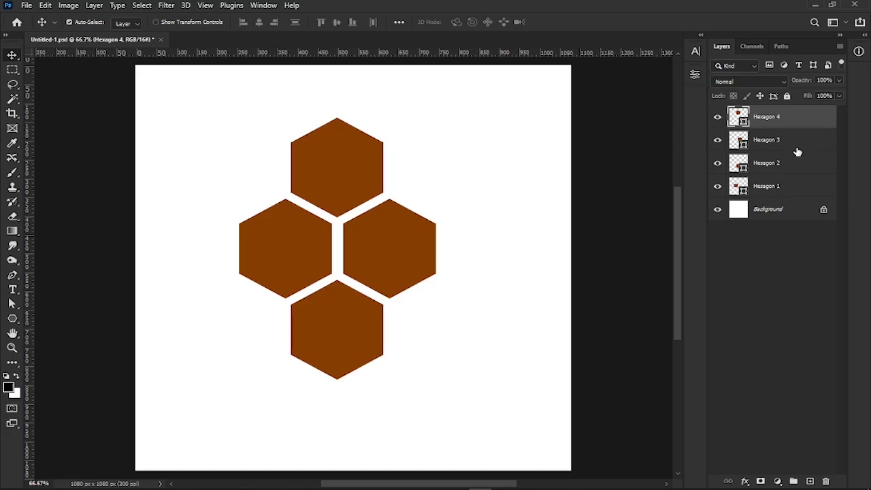
# Step: Group the four hexagon layers into a group named Hexagons
pyautogui.keyDown('shift'); pyautogui.click(797, 187); pyautogui.keyUp('shift')
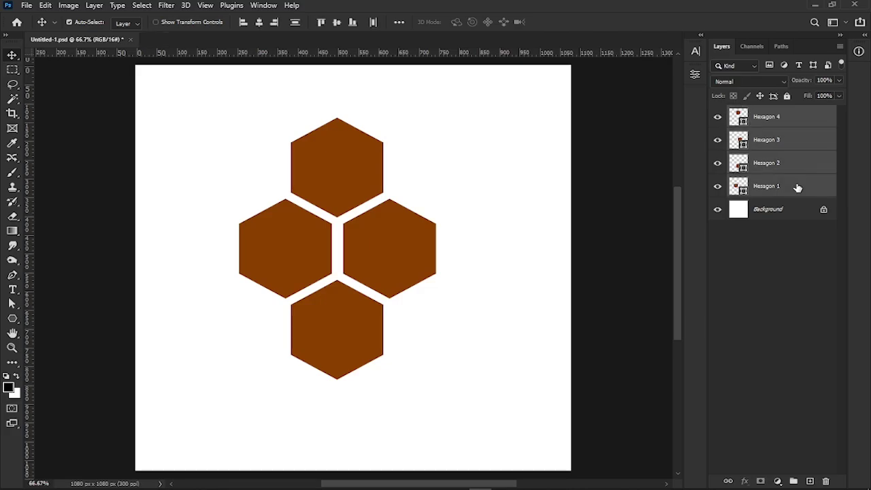
pyautogui.click(793, 480)
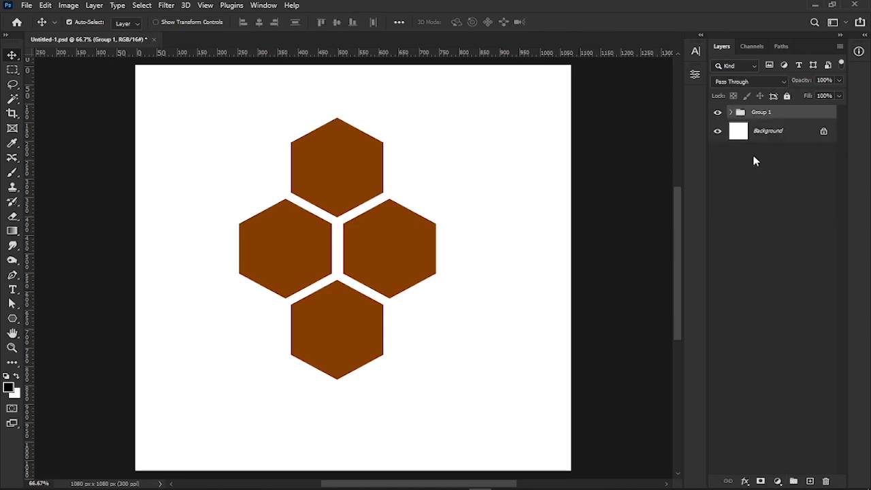
pyautogui.doubleClick(761, 112)
pyautogui.write('Hexagons')
pyautogui.press('Return')
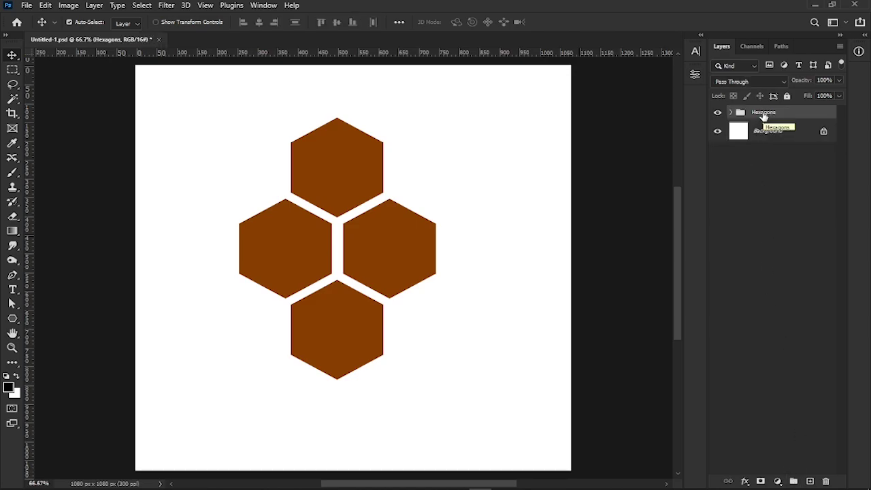
# Step: Duplicate the Hexagons group, ungroup the copy, and merge its four hexagons into one shape
pyautogui.hotkey('ctrl', 'j')
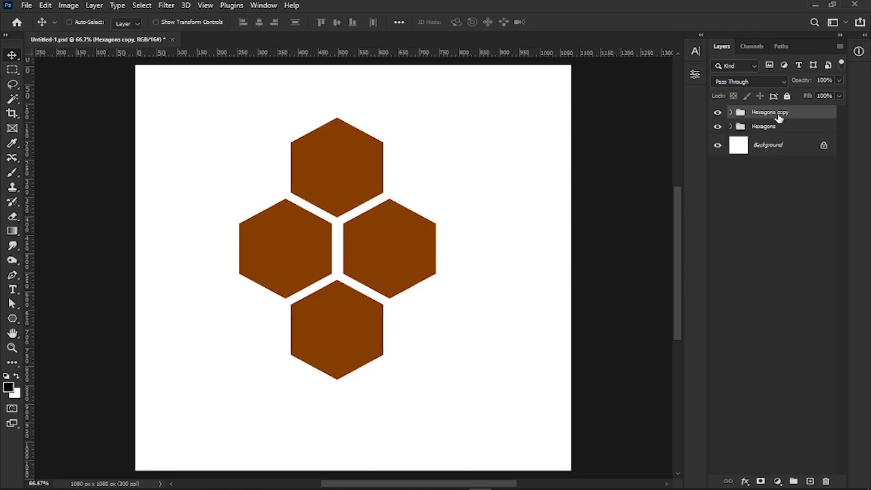
pyautogui.hotkey('ctrl', 'shift', 'g')
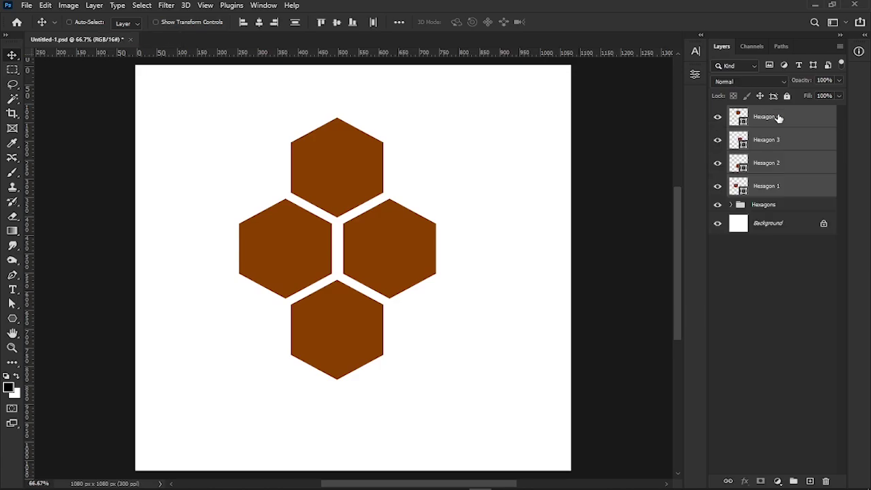
pyautogui.rightClick(801, 154)
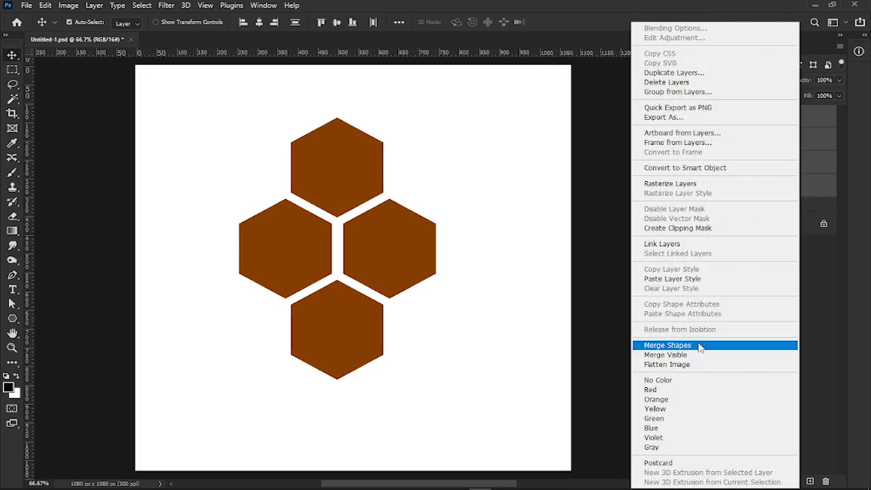
pyautogui.click(700, 345)
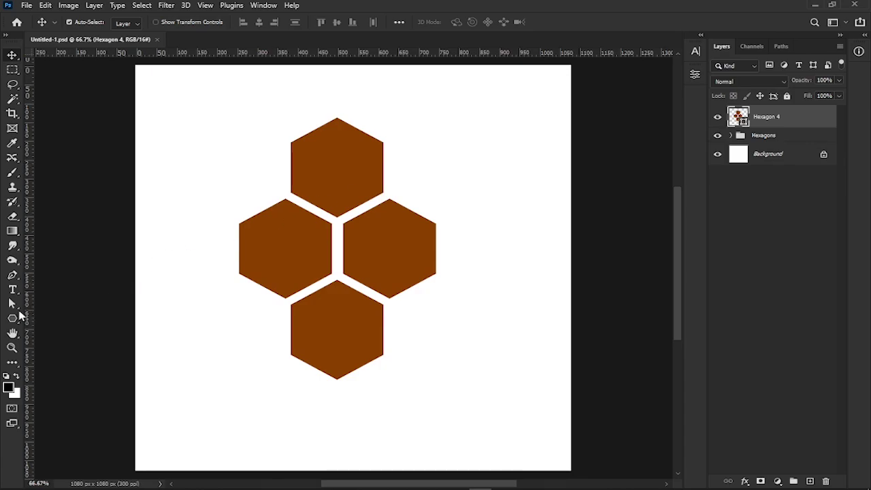
# Step: Draw a 567 × 816 px Rectangle 1 over the hexagon cluster with a white fill
pyautogui.moveTo(12, 319); pyautogui.dragTo(59, 322)
pyautogui.click(60, 322)
pyautogui.moveTo(223, 100); pyautogui.dragTo(451, 407)
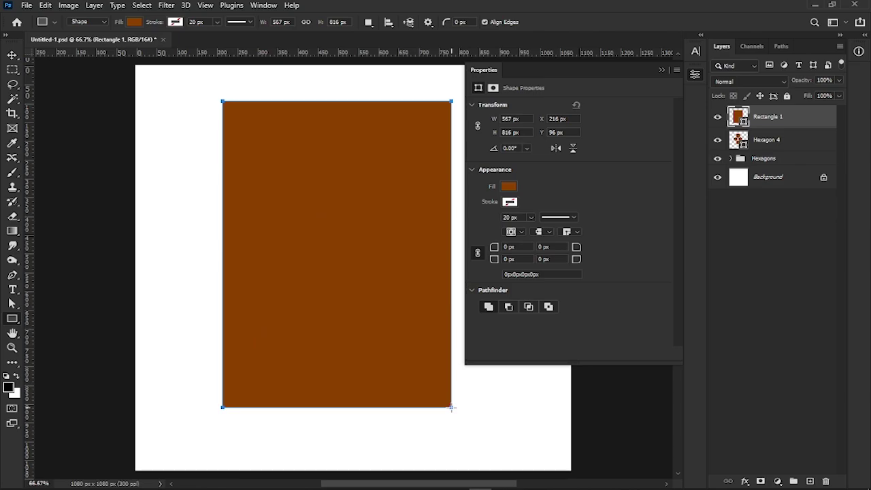
pyautogui.click(508, 188)
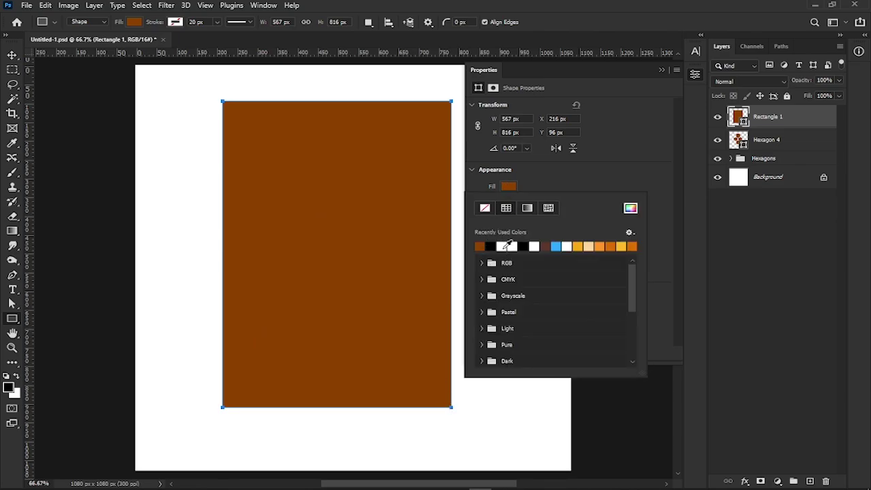
pyautogui.click(508, 247)
pyautogui.click(663, 71)
pyautogui.click(662, 71)
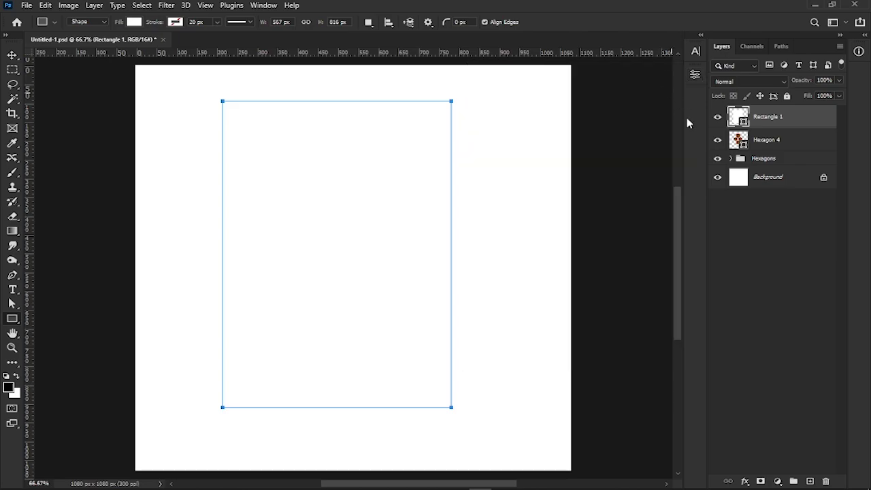
# Step: Hide the Background and stack Hexagon 4 above Rectangle 1, selecting both layers
pyautogui.click(717, 178)
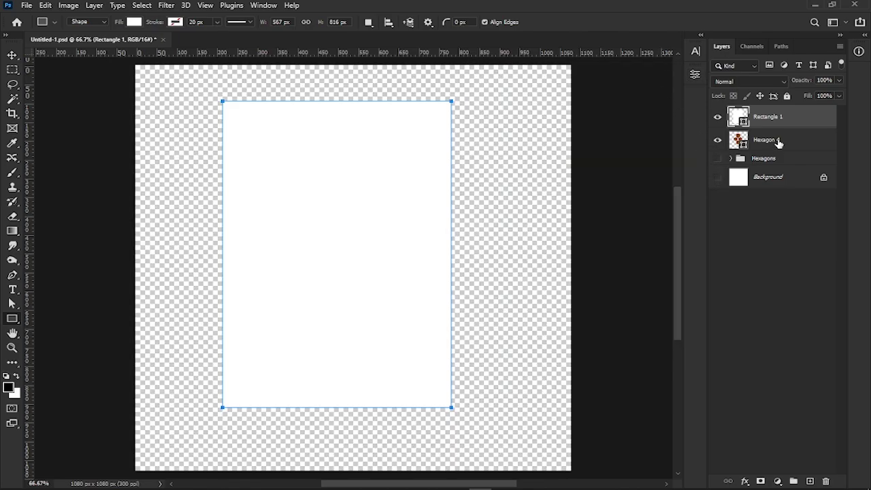
pyautogui.click(778, 142)
pyautogui.moveTo(778, 141); pyautogui.dragTo(773, 113)
pyautogui.keyDown('shift'); pyautogui.click(764, 140); pyautogui.keyUp('shift')
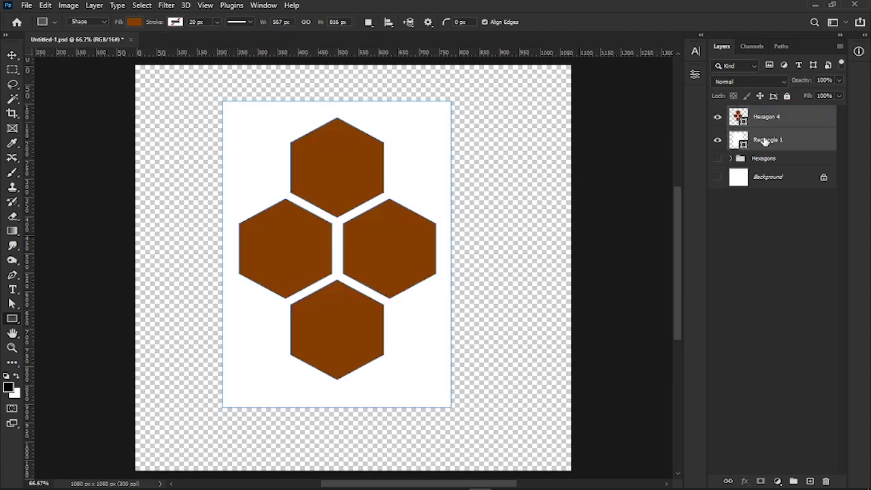
pyautogui.click(694, 75)
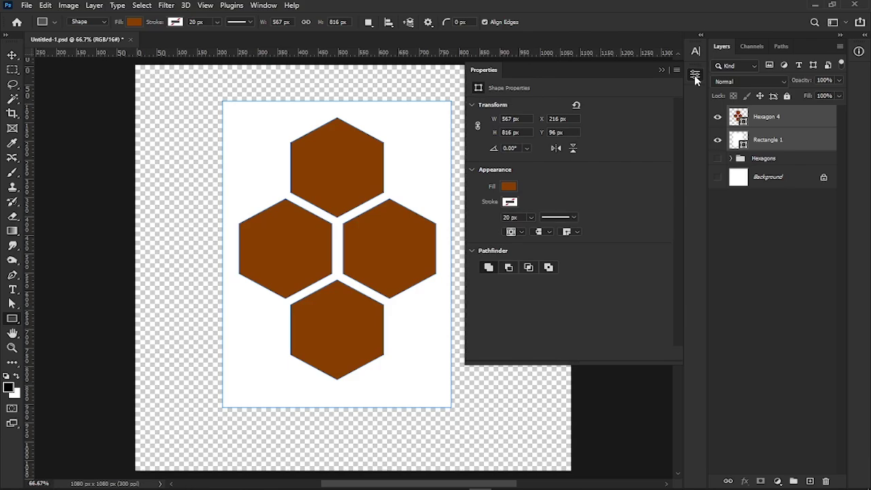
# Step: Subtract the hexagon shapes from the rectangle and move the result into the Hexagons group
pyautogui.click(263, 5)
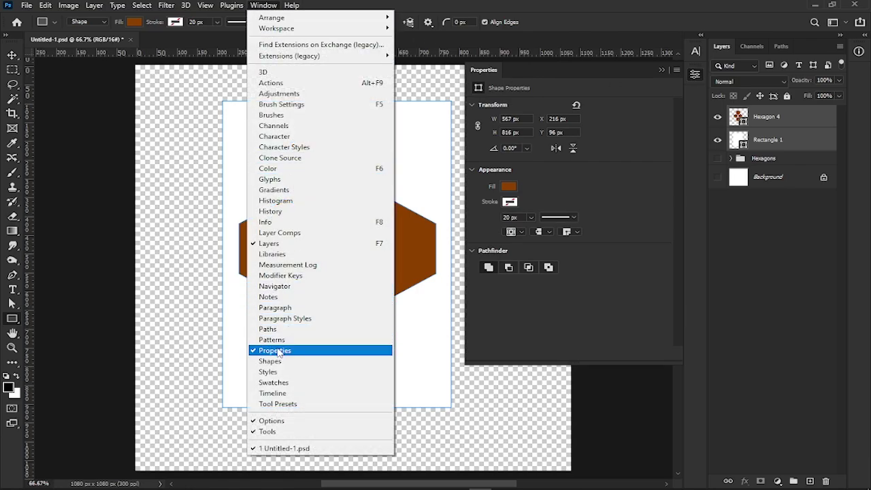
pyautogui.click(663, 152)
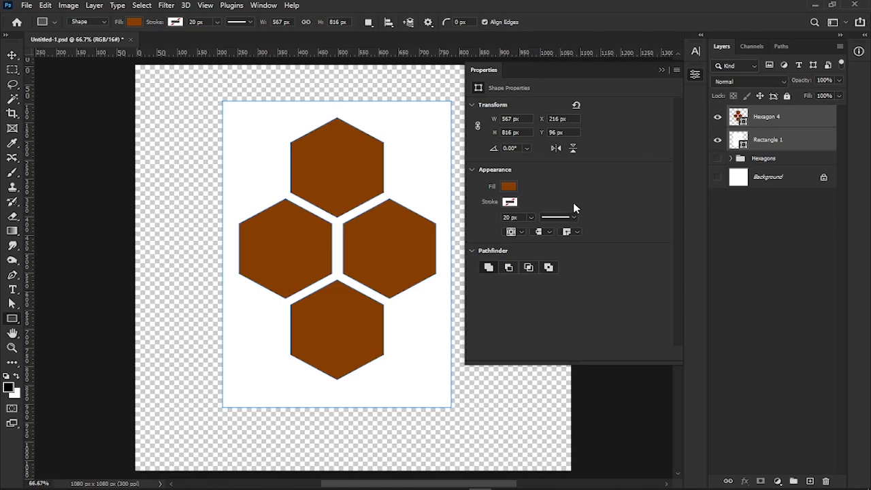
pyautogui.click(508, 268)
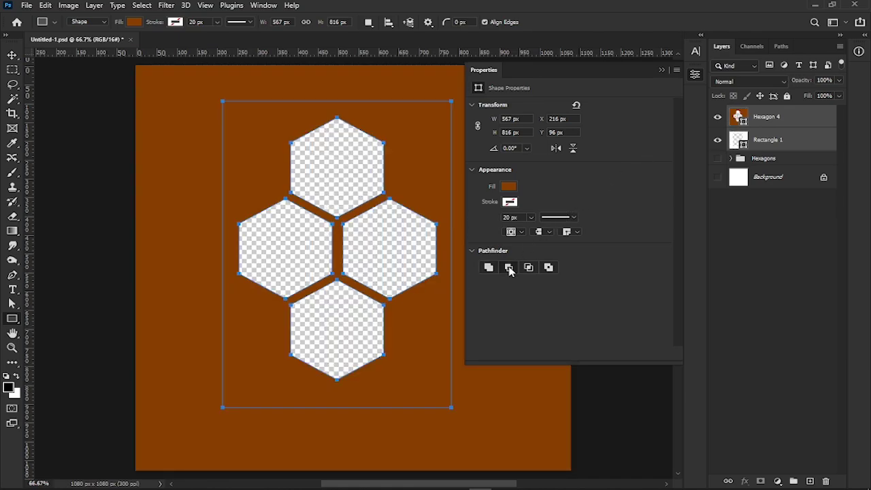
pyautogui.click(660, 70)
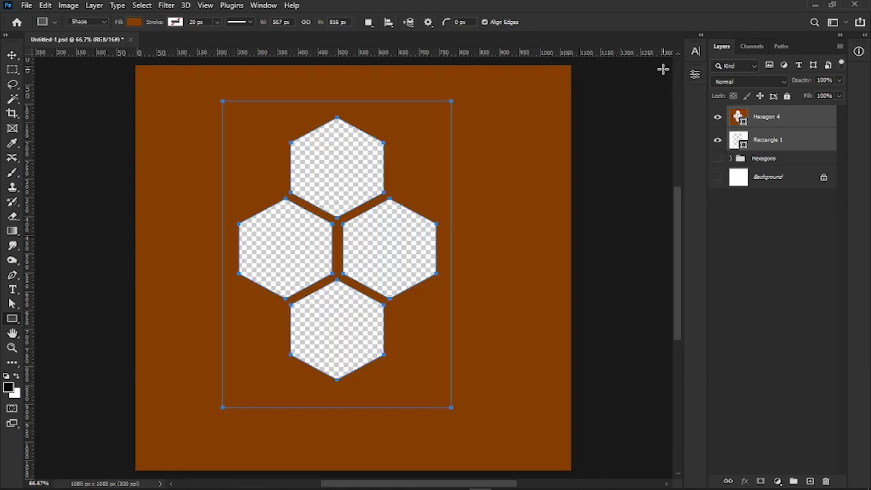
pyautogui.click(13, 55)
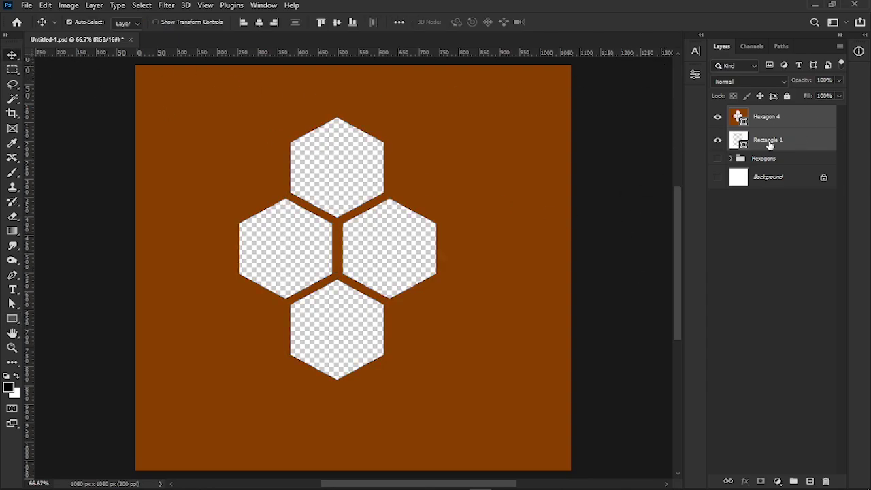
pyautogui.moveTo(748, 140); pyautogui.dragTo(765, 158)
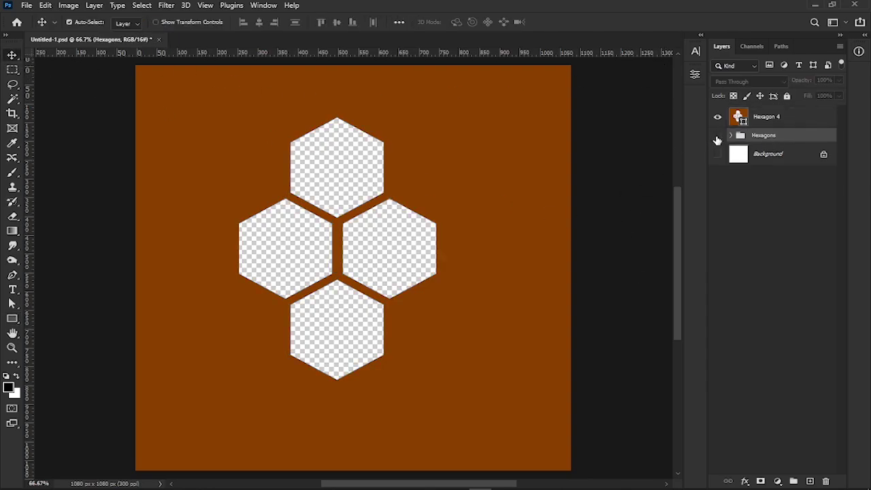
# Step: Show the Hexagons group, give Hexagon 4 a #ffd69c Color Overlay, and save
pyautogui.click(717, 136)
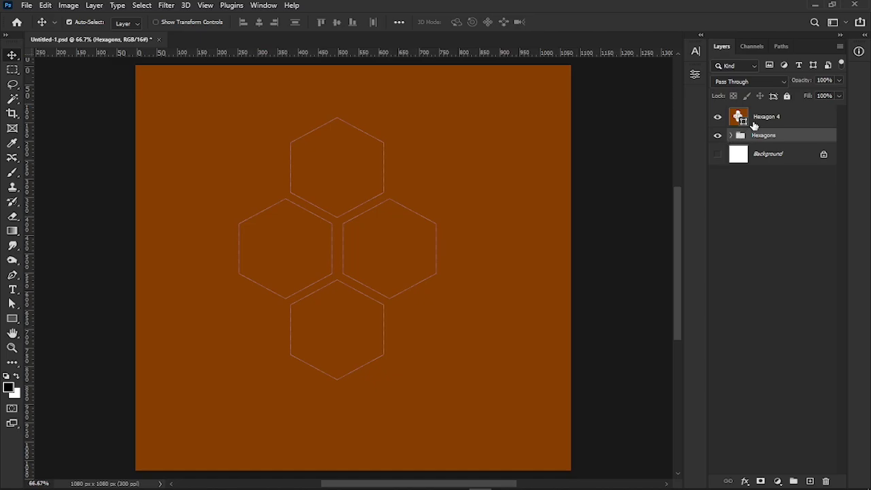
pyautogui.click(763, 121)
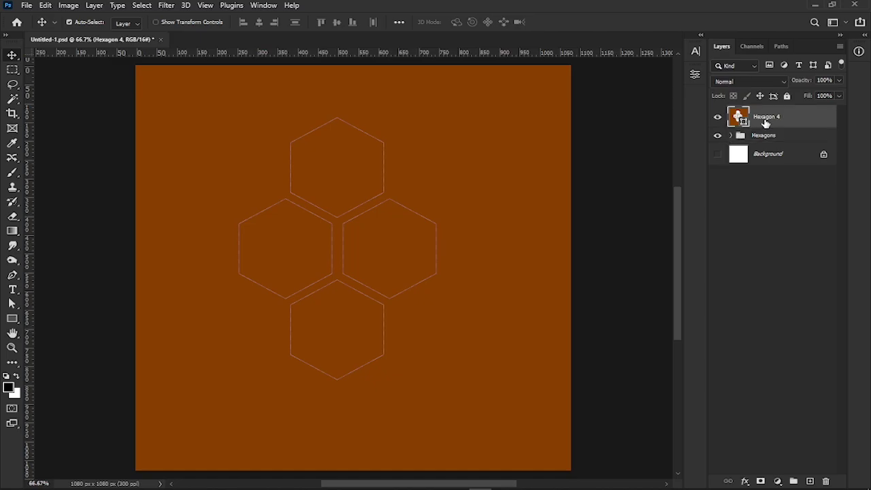
pyautogui.click(746, 484)
pyautogui.click(756, 438)
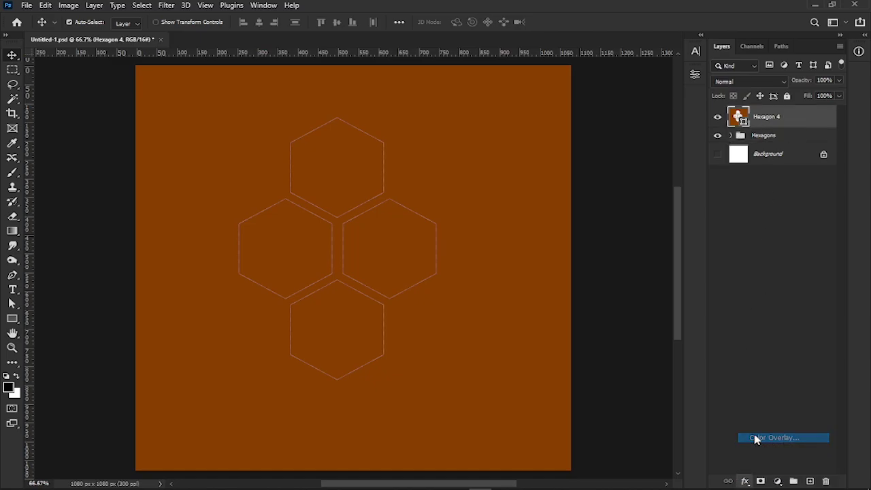
pyautogui.click(658, 189)
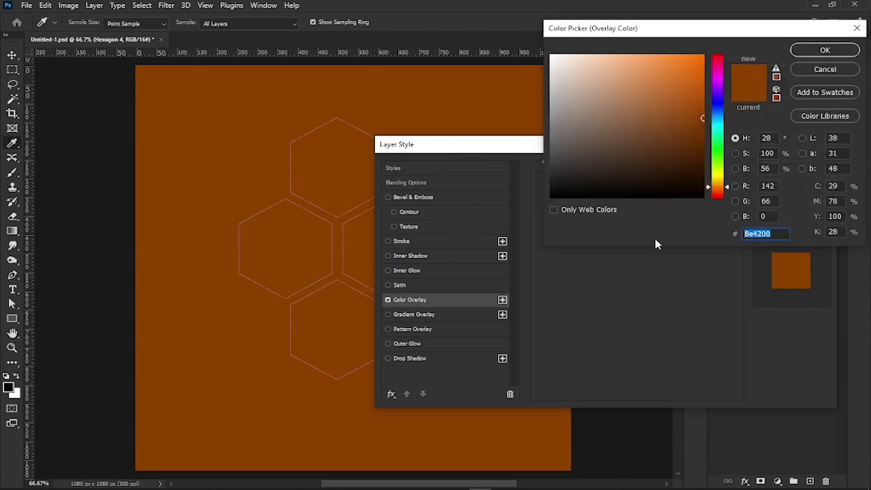
pyautogui.write('ffd69c')
pyautogui.click(824, 49)
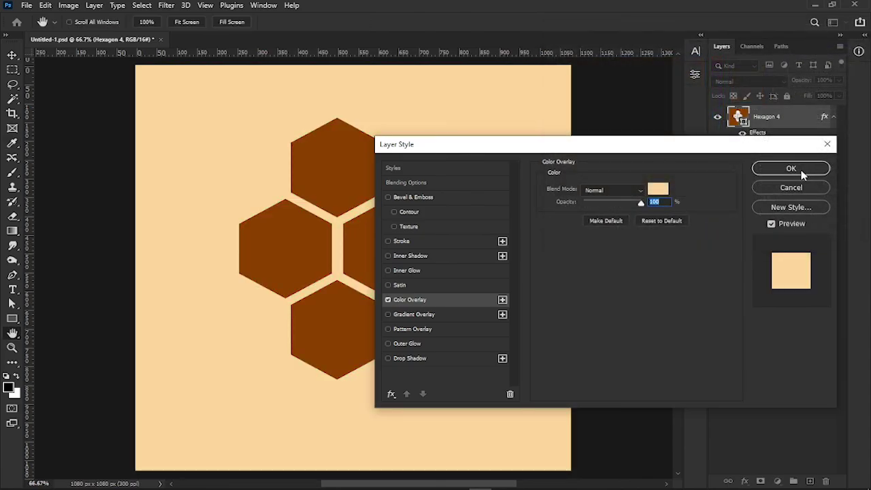
pyautogui.click(791, 168)
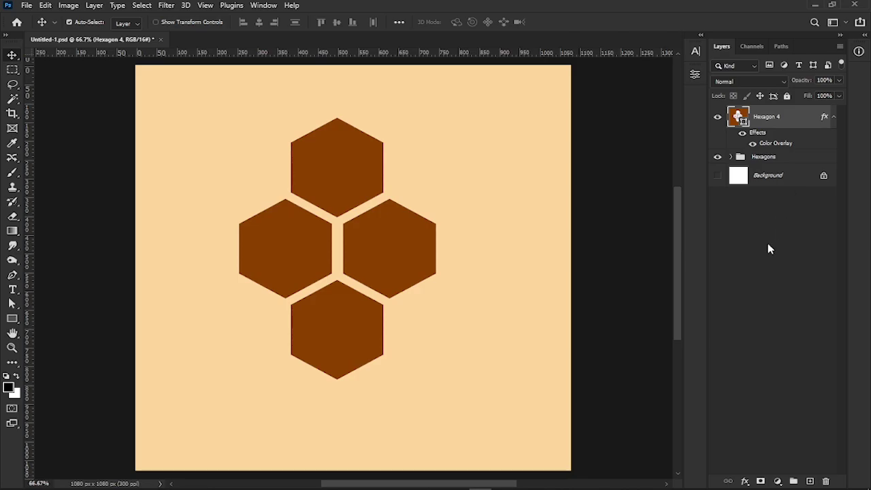
pyautogui.hotkey('ctrl', 's')
# Step: Add a Bevel & Emboss effect to the Hexagon 1 layer inside the Hexagons group
pyautogui.click(732, 157)
pyautogui.click(774, 250)
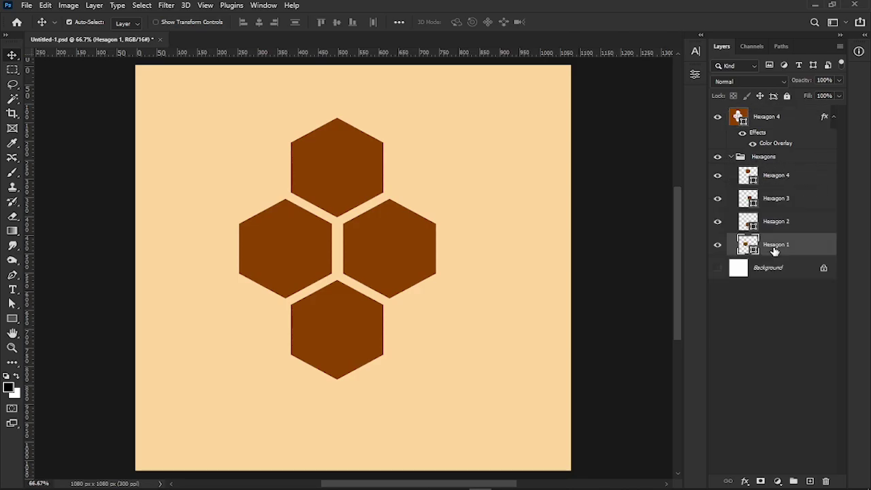
pyautogui.click(745, 482)
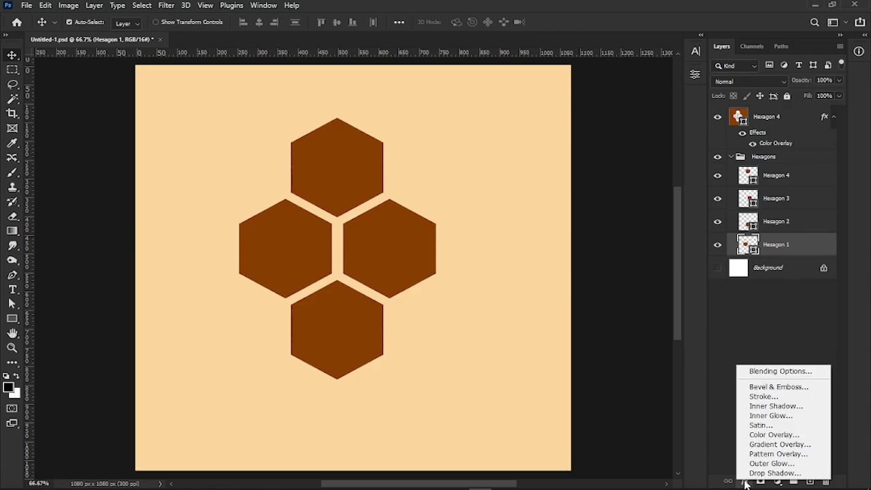
pyautogui.click(755, 386)
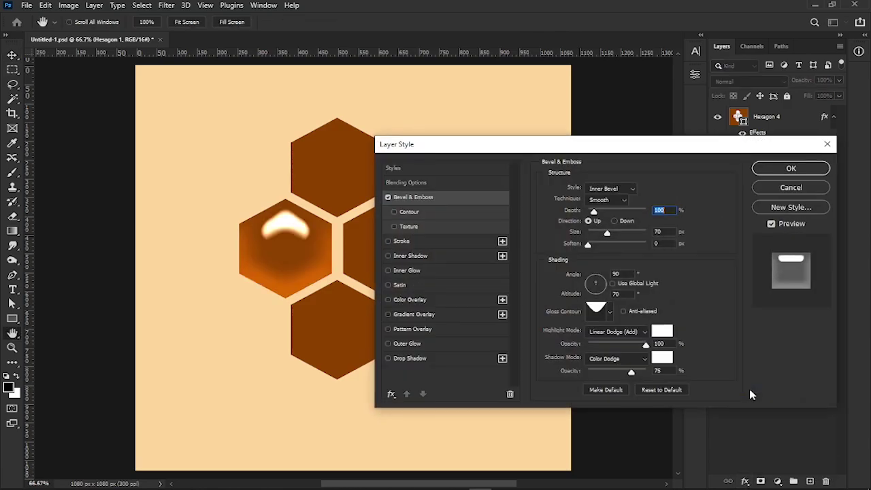
# Step: Set the bevel to Smooth technique, depth 100%, direction Up and size 70 px
pyautogui.click(615, 200)
pyautogui.click(613, 200)
pyautogui.click(613, 201)
pyautogui.click(660, 210)
pyautogui.doubleClick(659, 210)
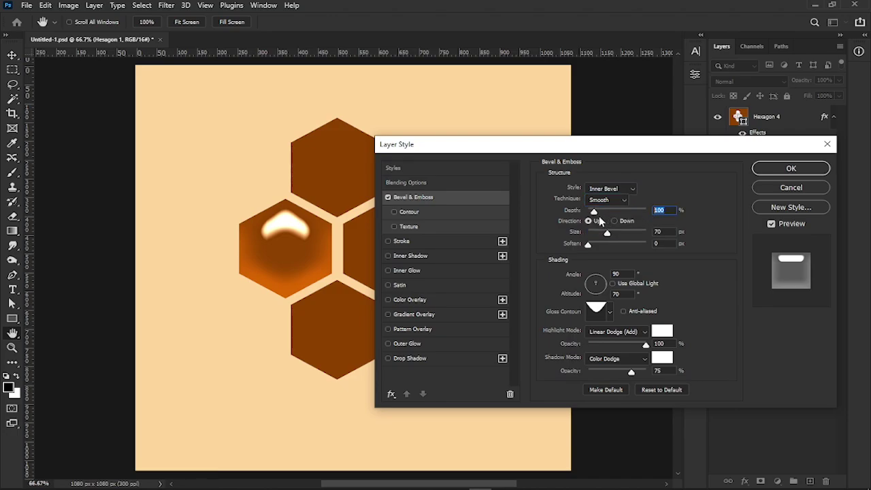
pyautogui.click(598, 222)
pyautogui.press('Tab')
pyautogui.press('Tab')
pyautogui.press('Tab')
pyautogui.press('Tab')
# Step: Bend the gloss contour into a U-shaped curve, then close the curve editor without keeping it
pyautogui.click(611, 313)
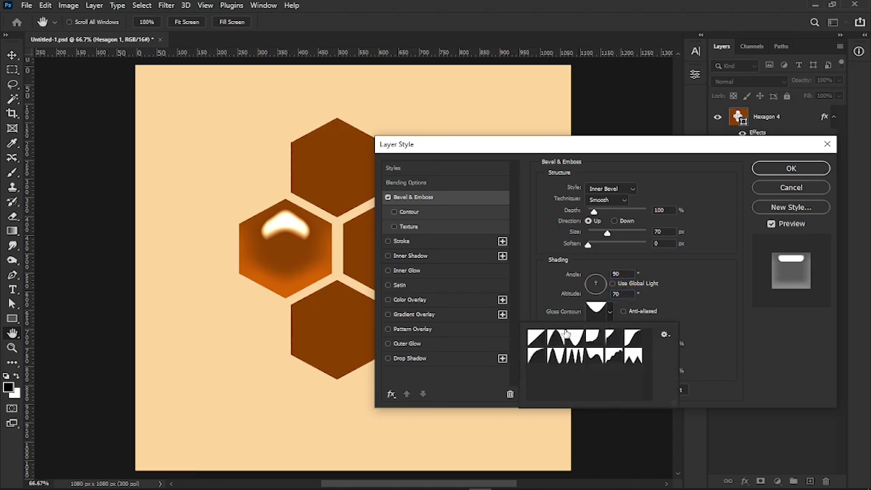
pyautogui.click(597, 310)
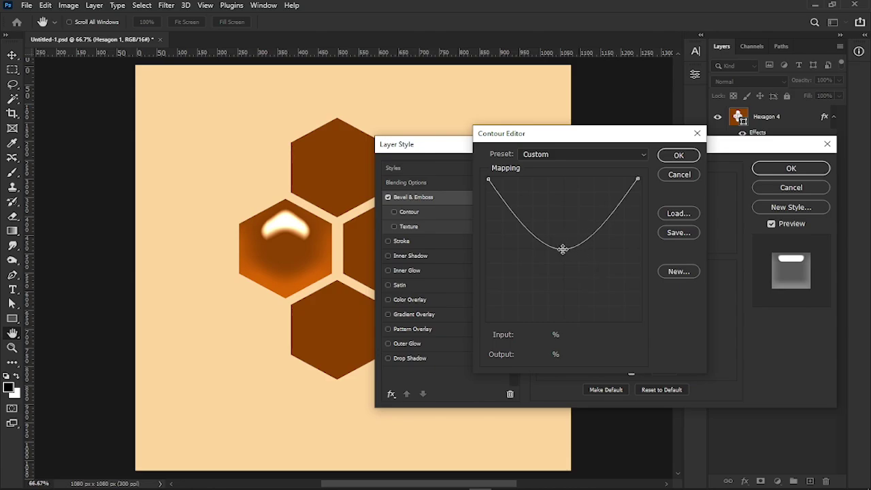
pyautogui.moveTo(563, 249)
pyautogui.mouseDown()
pyautogui.moveTo(562, 258)
pyautogui.moveTo(566, 250)
pyautogui.mouseUp()
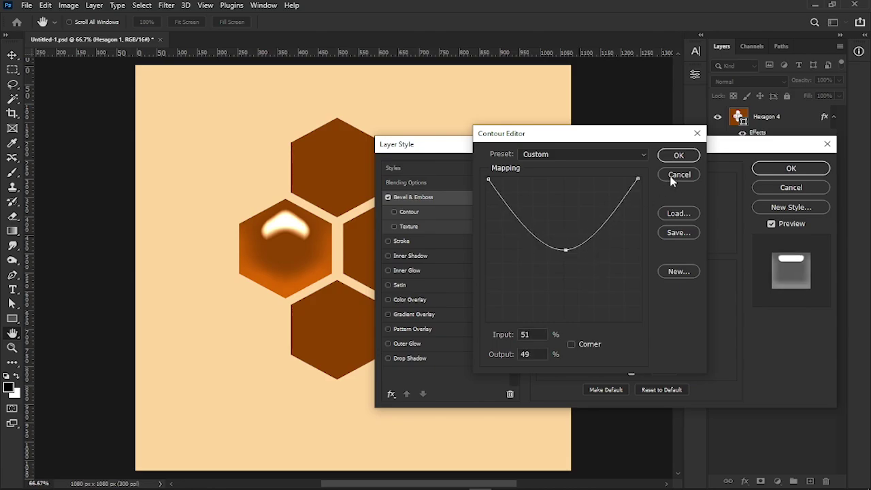
pyautogui.click(674, 177)
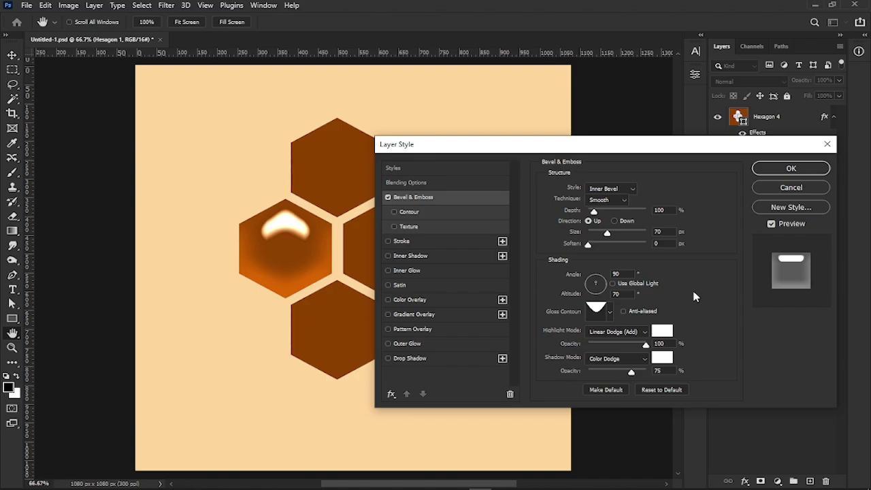
# Step: Add an Inner Glow to Hexagon 1 in Multiply at 100% opacity with colour #8e4200
pyautogui.click(417, 270)
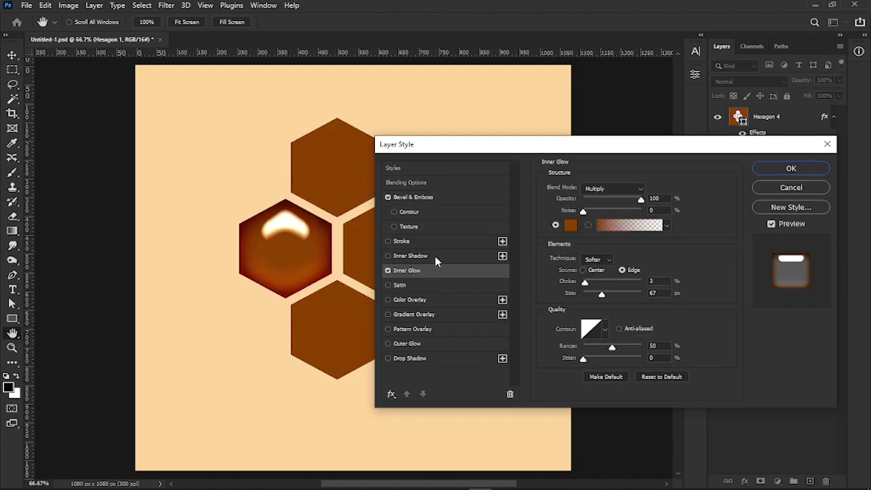
pyautogui.click(584, 193)
pyautogui.click(627, 211)
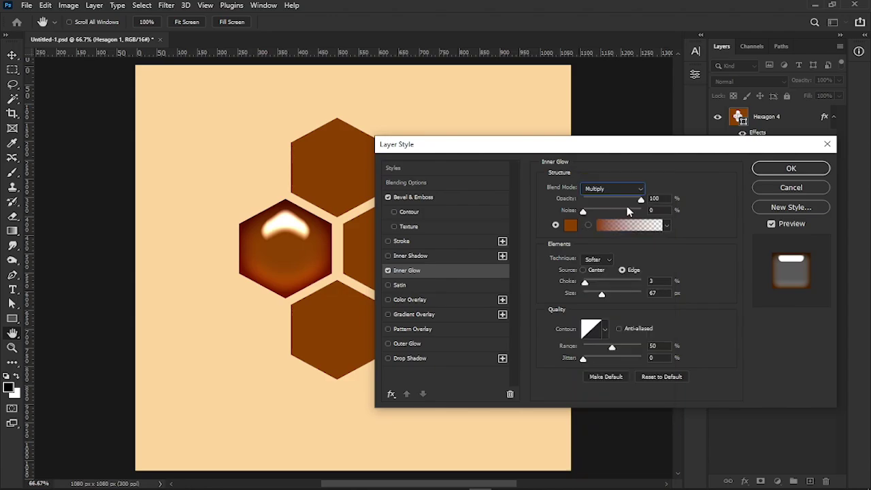
pyautogui.doubleClick(665, 197)
pyautogui.click(570, 225)
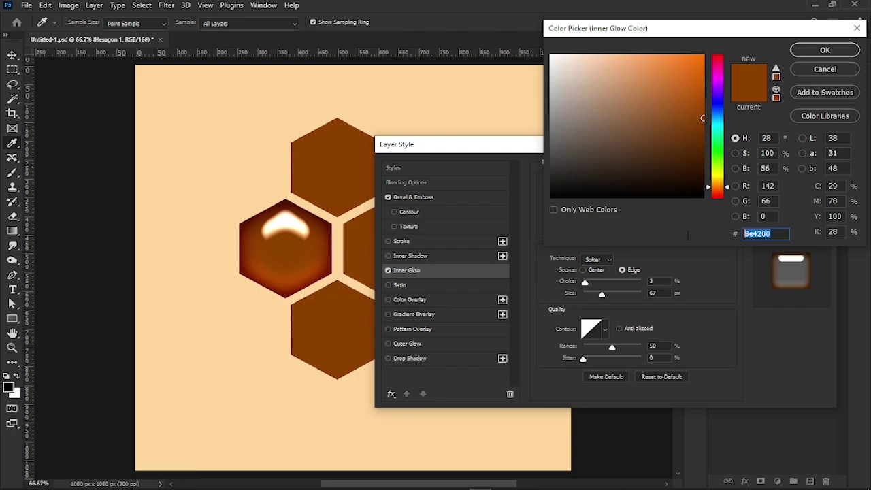
pyautogui.click(809, 74)
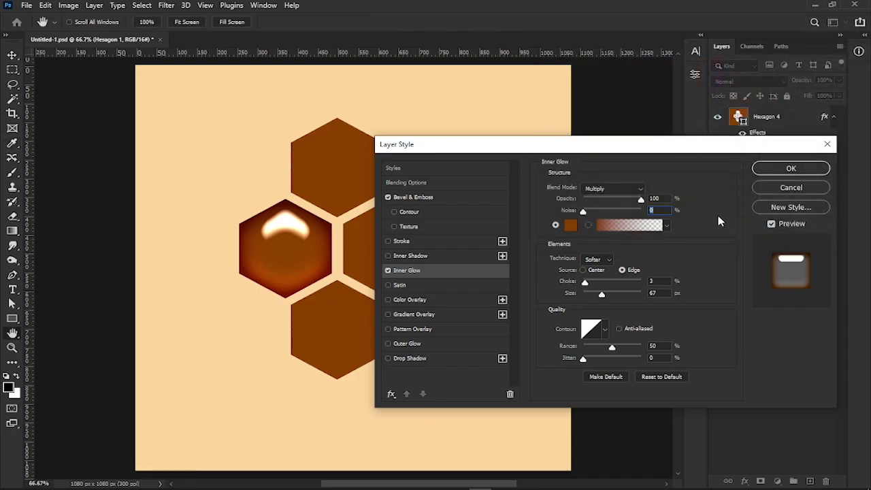
# Step: Set the glow to Softer technique, choke 3 and size 67 px, leaving the contour unchanged
pyautogui.click(593, 260)
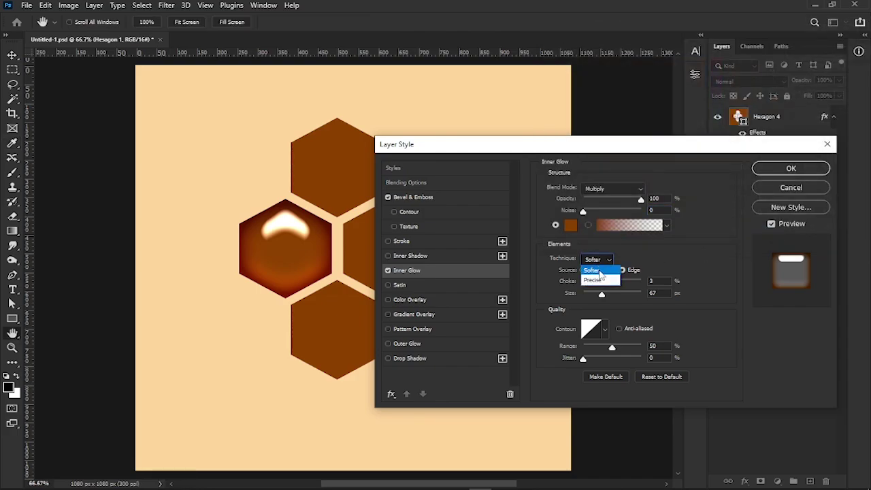
pyautogui.click(600, 271)
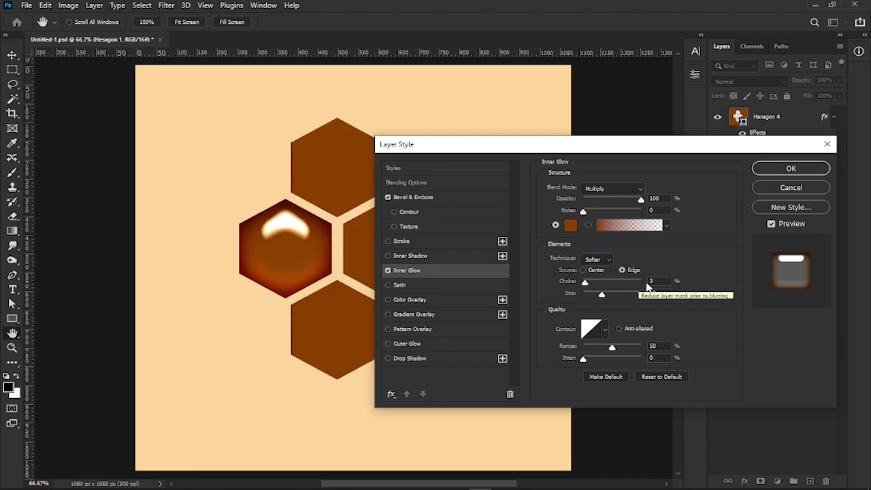
pyautogui.click(663, 280)
pyautogui.press('Tab')
pyautogui.click(604, 330)
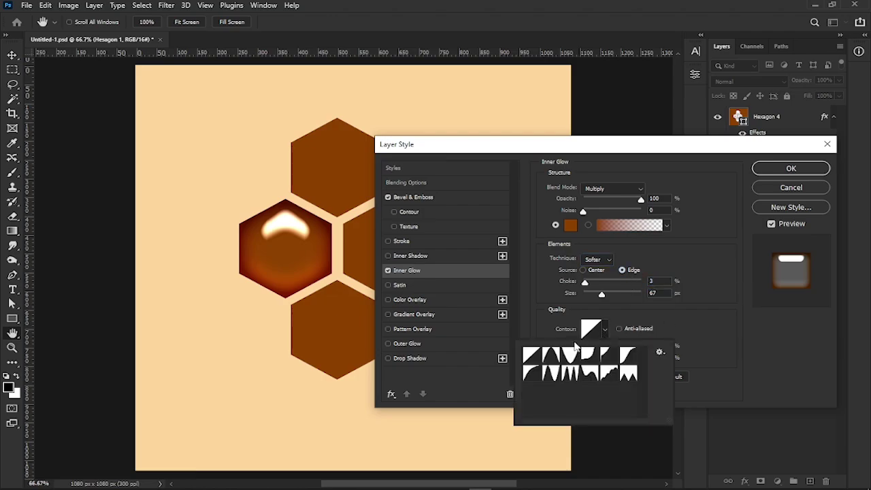
pyautogui.click(676, 342)
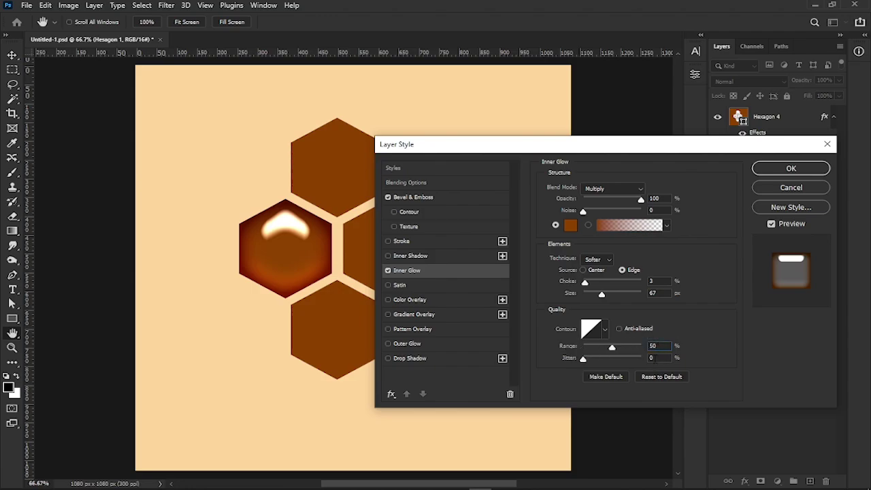
# Step: Add an inverted white Overlay Satin at 30%, distance 2, size 131, and apply the style
pyautogui.click(443, 284)
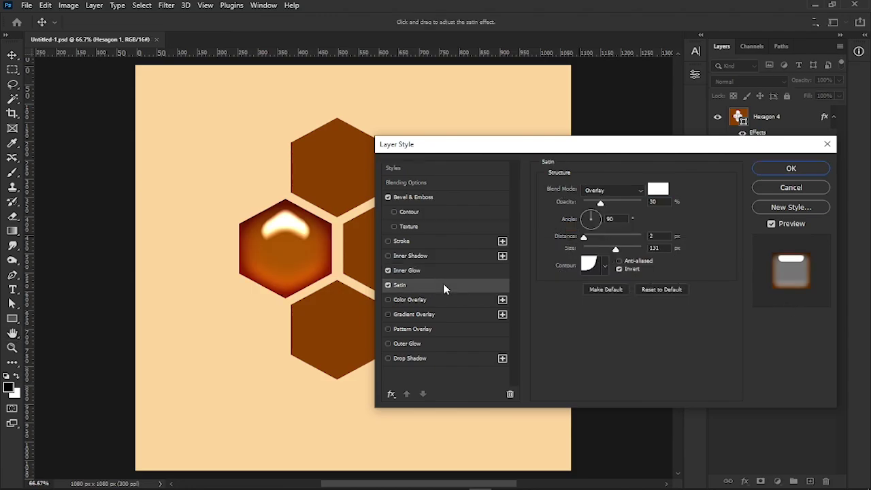
pyautogui.click(617, 191)
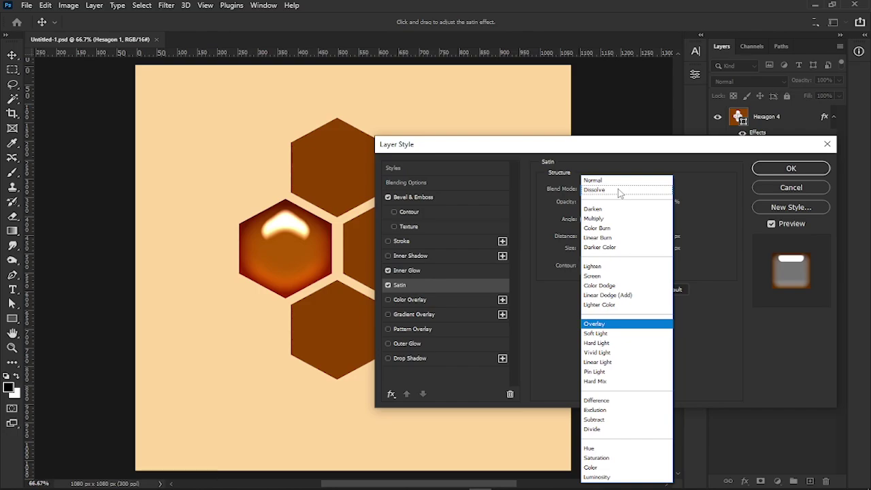
pyautogui.click(602, 317)
pyautogui.click(661, 192)
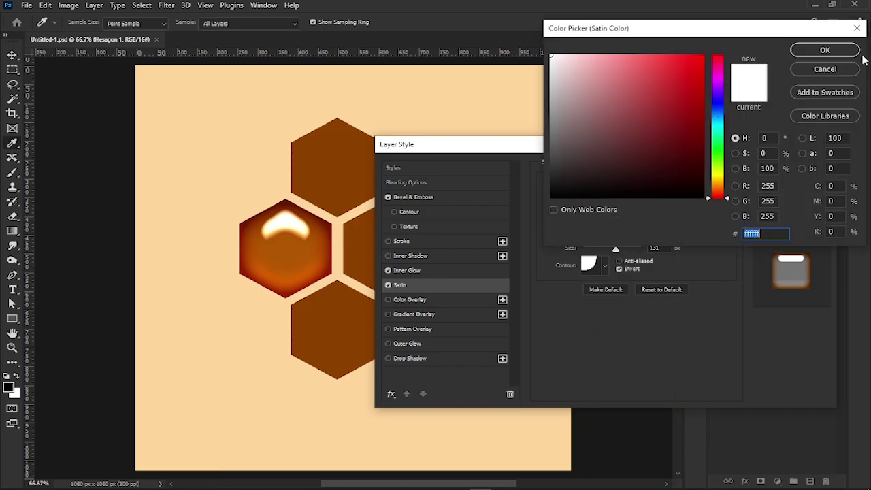
pyautogui.click(836, 50)
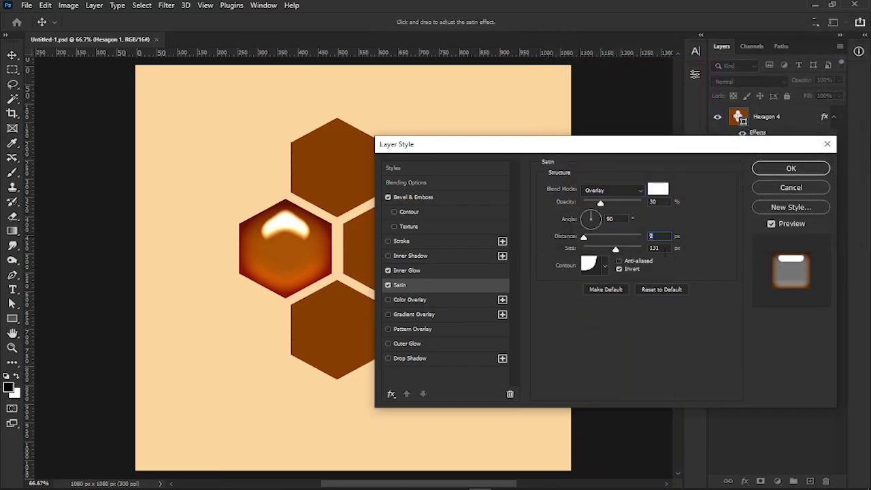
pyautogui.click(650, 248)
pyautogui.click(604, 266)
pyautogui.click(676, 270)
pyautogui.click(771, 174)
# Step: Copy Hexagon 1's layer style and paste it onto Hexagon 2
pyautogui.click(835, 245)
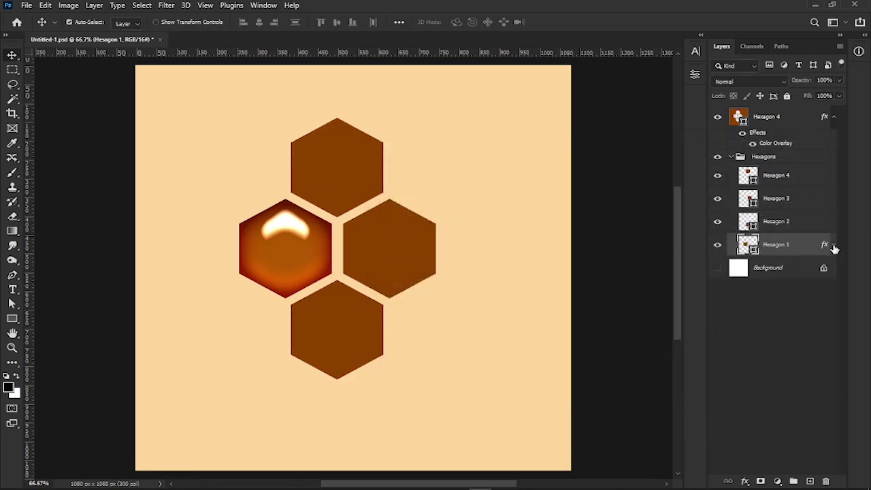
pyautogui.rightClick(792, 245)
pyautogui.click(689, 270)
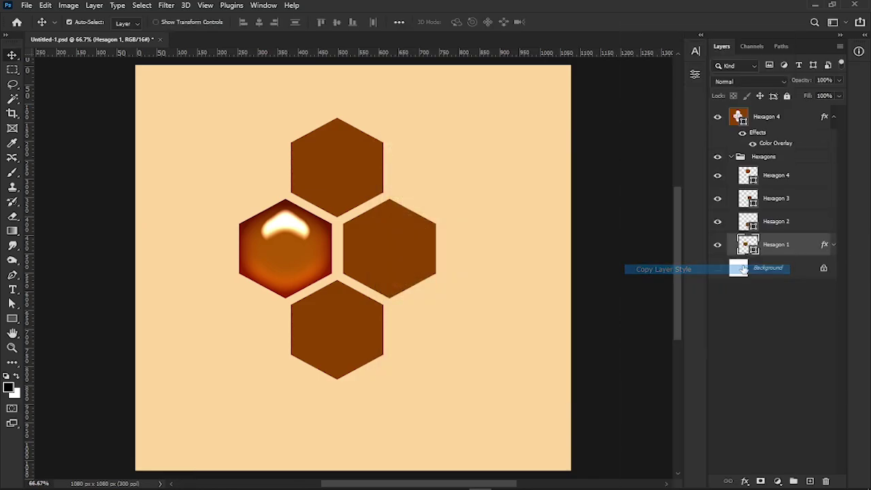
pyautogui.click(776, 225)
pyautogui.rightClick(776, 230)
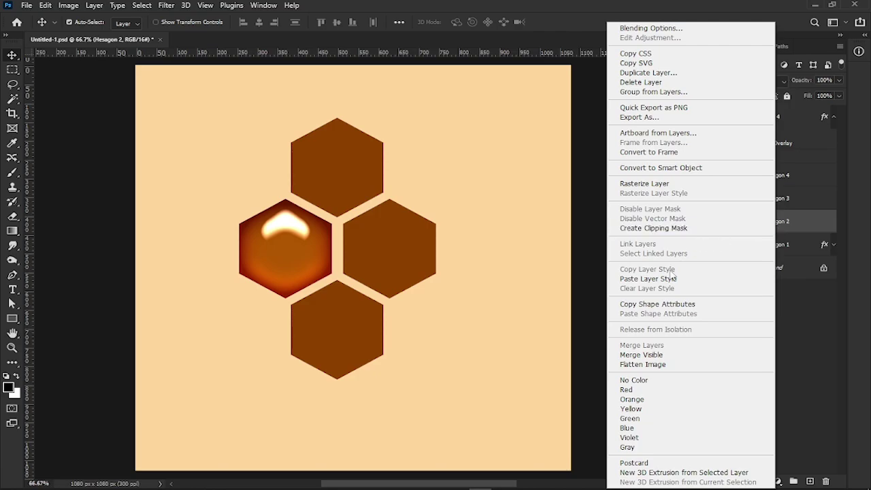
pyautogui.click(670, 278)
# Step: Paste the same glossy style onto Hexagon 3 and Hexagon 4
pyautogui.click(774, 202)
pyautogui.rightClick(774, 204)
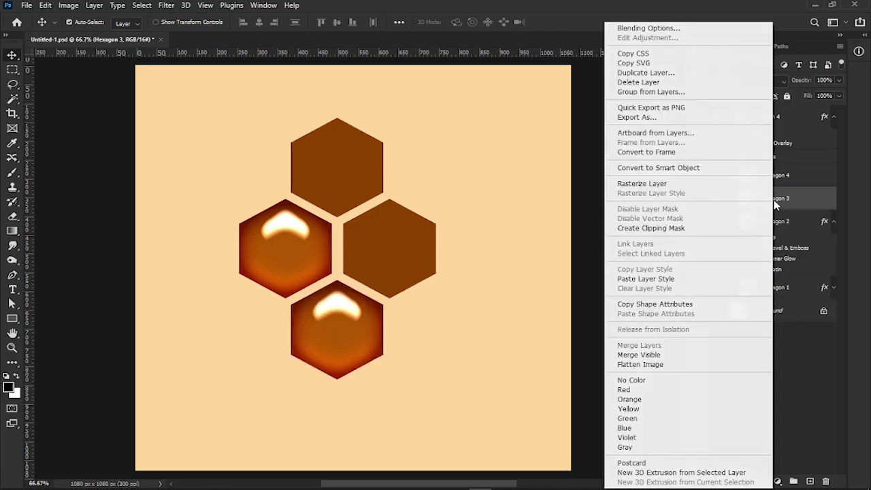
pyautogui.click(695, 277)
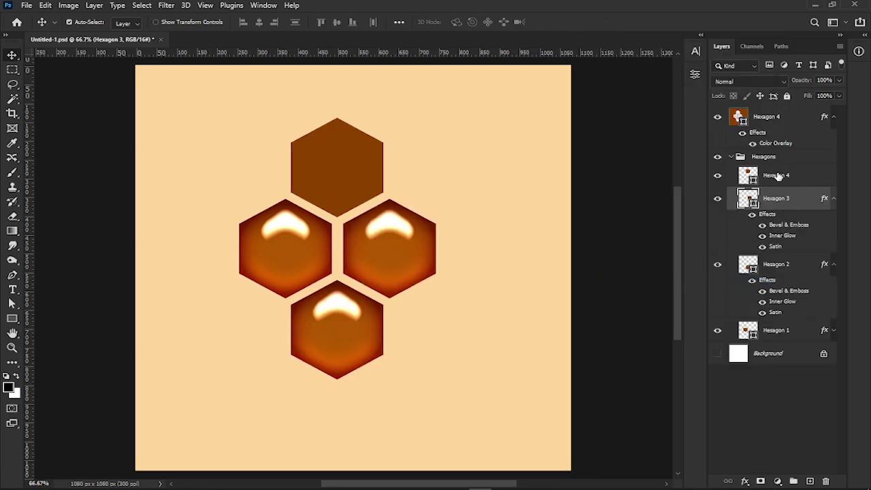
pyautogui.click(779, 175)
pyautogui.rightClick(779, 175)
pyautogui.click(670, 278)
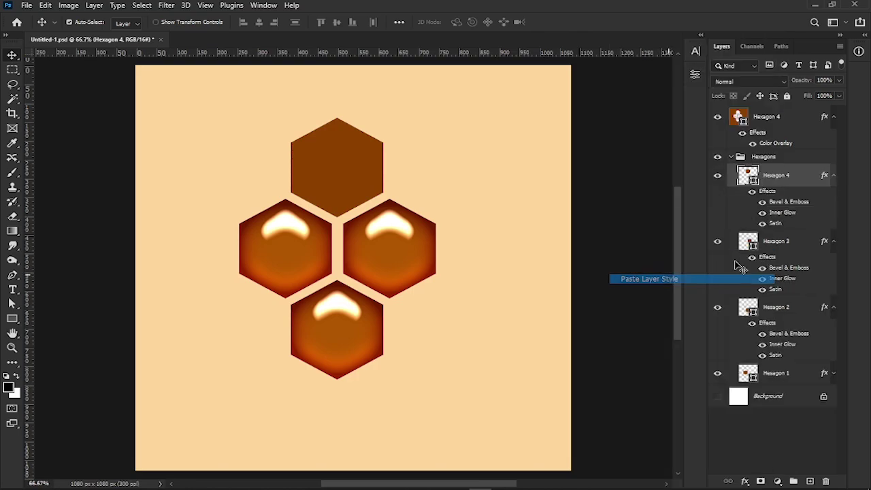
# Step: Collapse the effects lists and the Hexagons group, then select the top Hexagon 4 layer
pyautogui.click(833, 175)
pyautogui.click(833, 198)
pyautogui.click(834, 227)
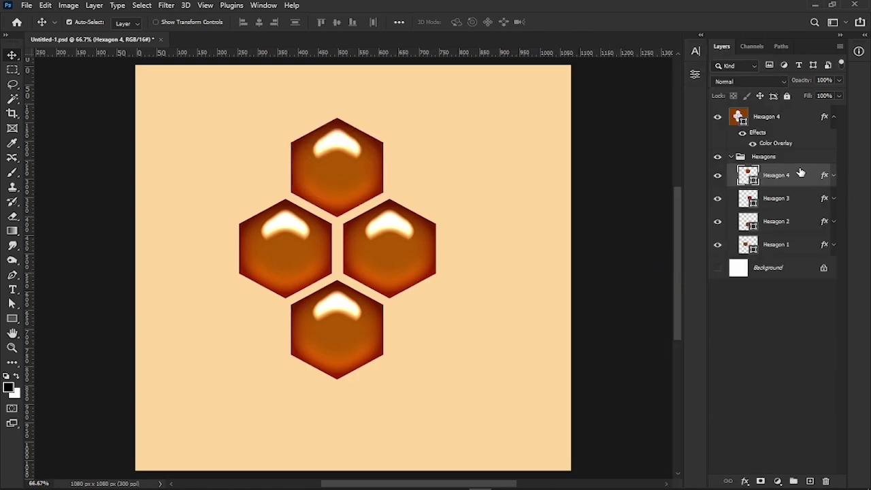
pyautogui.click(731, 157)
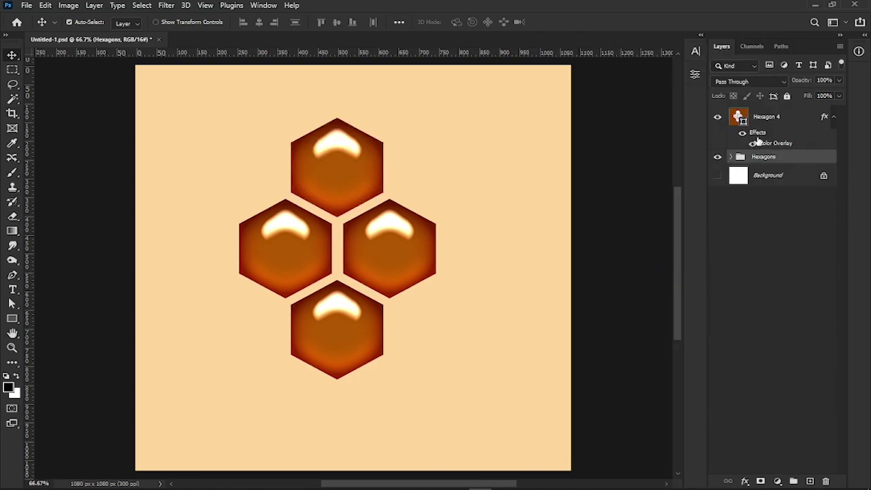
pyautogui.click(790, 125)
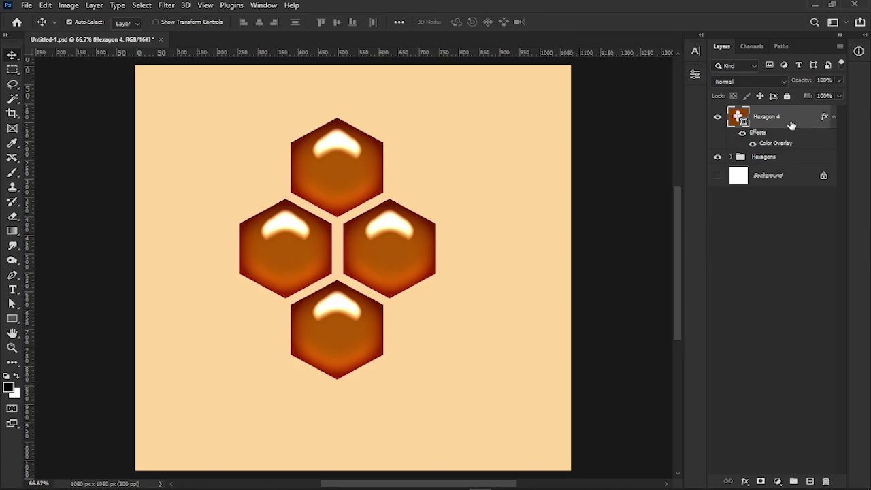
# Step: Add a Bevel & Emboss to the top Hexagon 4 layer, keeping Inner Bevel and Smooth
pyautogui.click(744, 481)
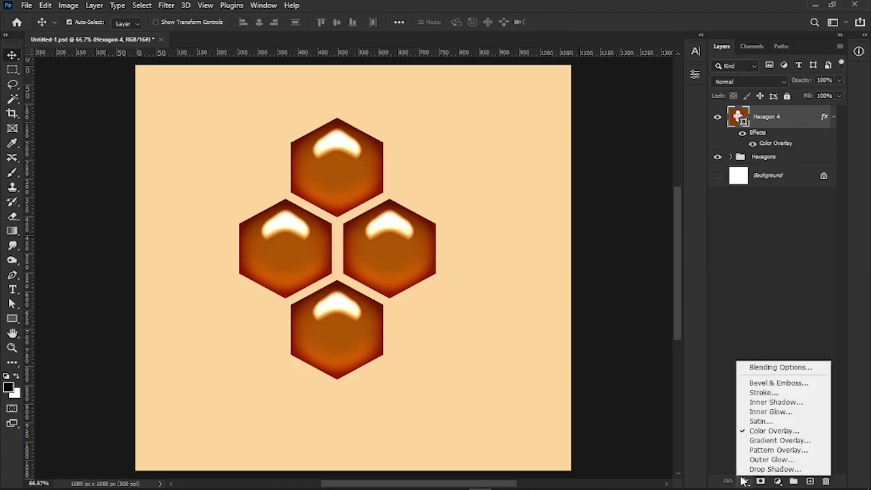
pyautogui.click(755, 385)
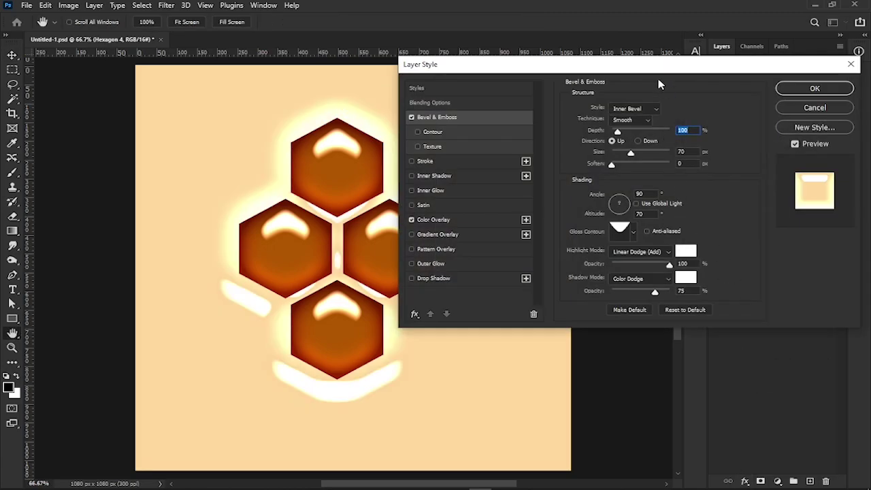
pyautogui.moveTo(657, 81); pyautogui.dragTo(686, 96)
pyautogui.click(661, 124)
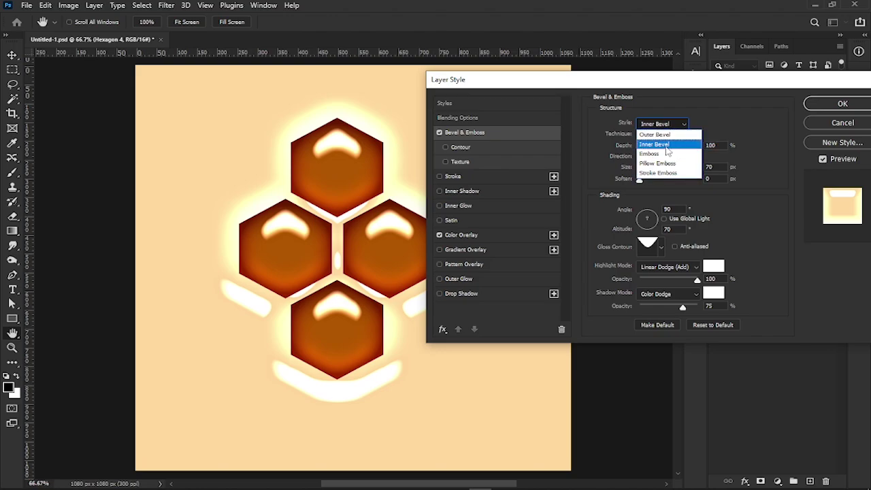
pyautogui.click(668, 151)
pyautogui.click(658, 134)
pyautogui.click(713, 149)
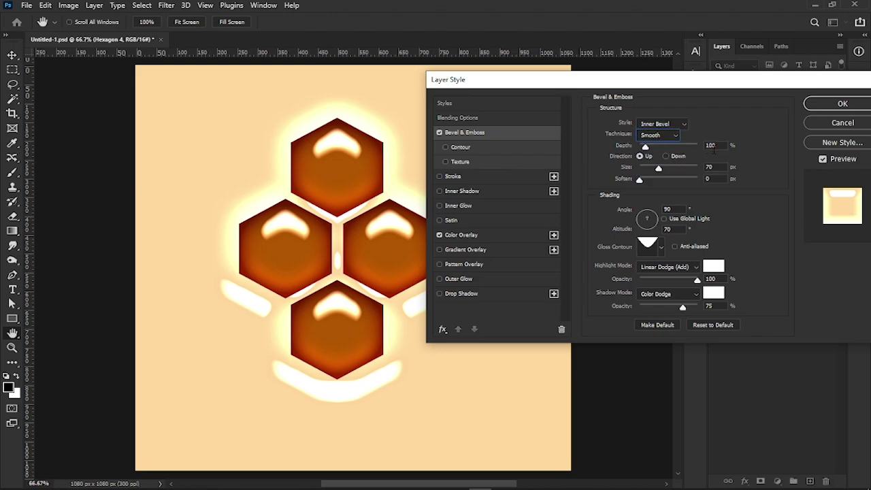
# Step: Set depth 200%, size 10 px, soften 2 px, altitude 30° and a Linear gloss contour
pyautogui.write('200')
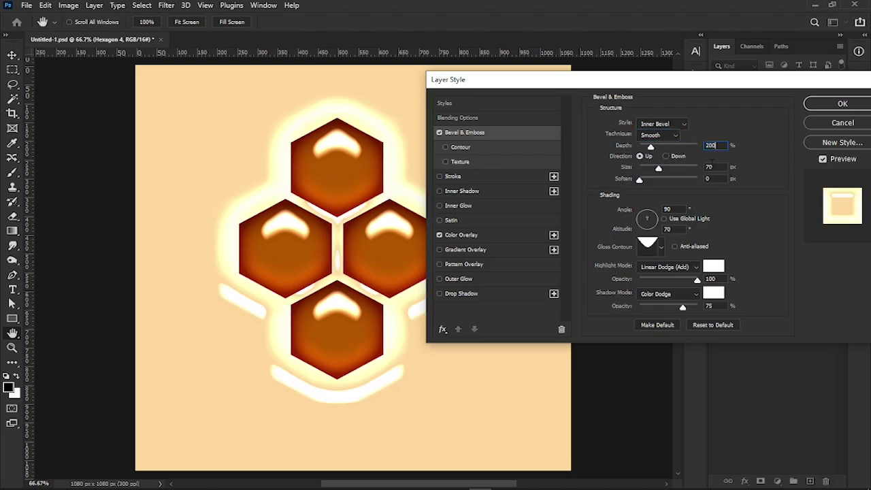
pyautogui.write('10')
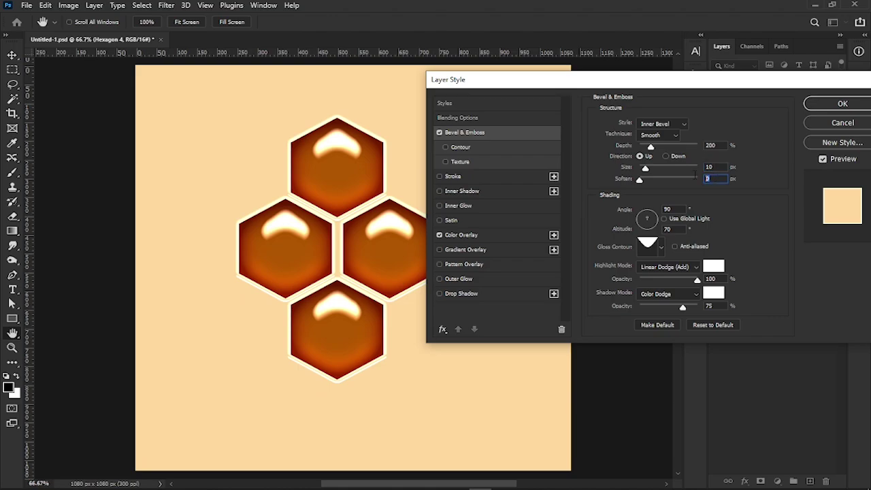
pyautogui.write('2')
pyautogui.press('Tab')
pyautogui.press('Tab')
pyautogui.write('30')
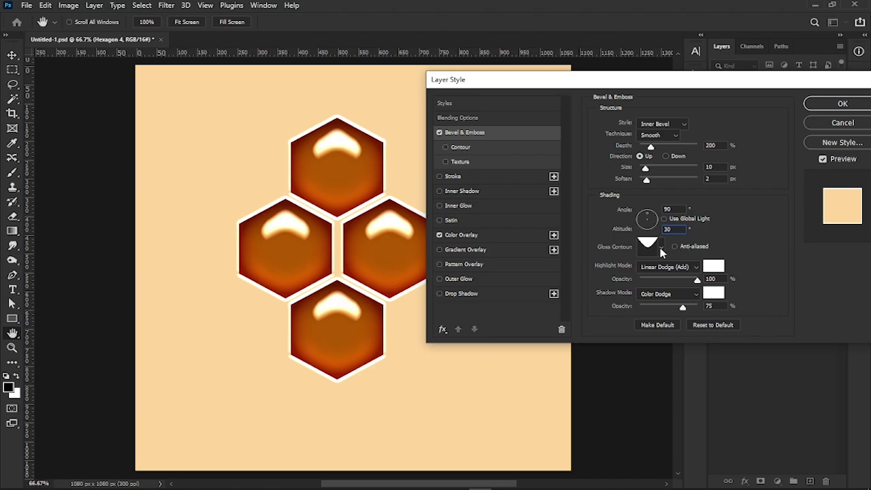
pyautogui.click(661, 250)
pyautogui.click(589, 274)
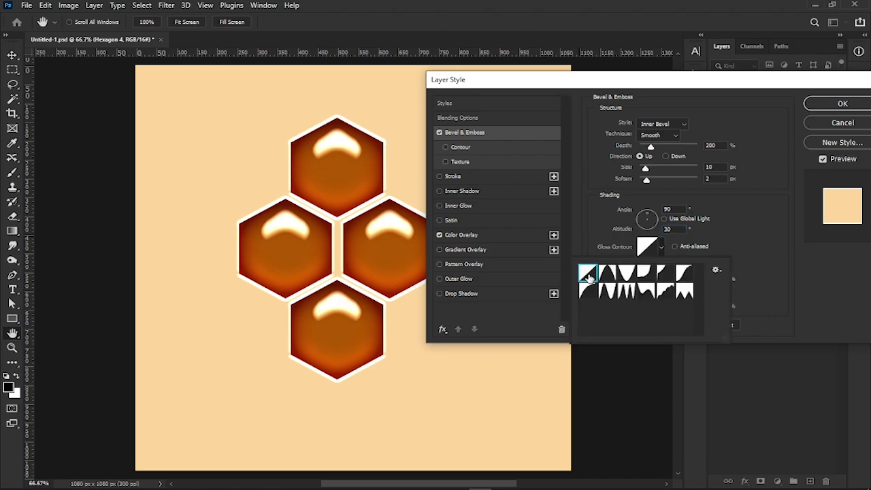
# Step: Set the highlight mode to Color Dodge and the shadow to Normal black, lowering its opacity
pyautogui.click(744, 240)
pyautogui.click(677, 268)
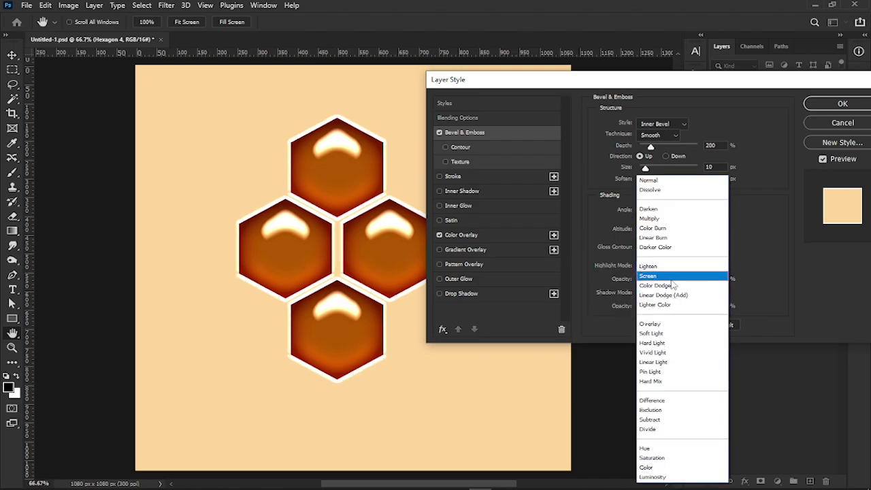
pyautogui.click(655, 285)
pyautogui.click(669, 293)
pyautogui.click(656, 146)
pyautogui.click(713, 292)
pyautogui.click(703, 197)
pyautogui.click(825, 50)
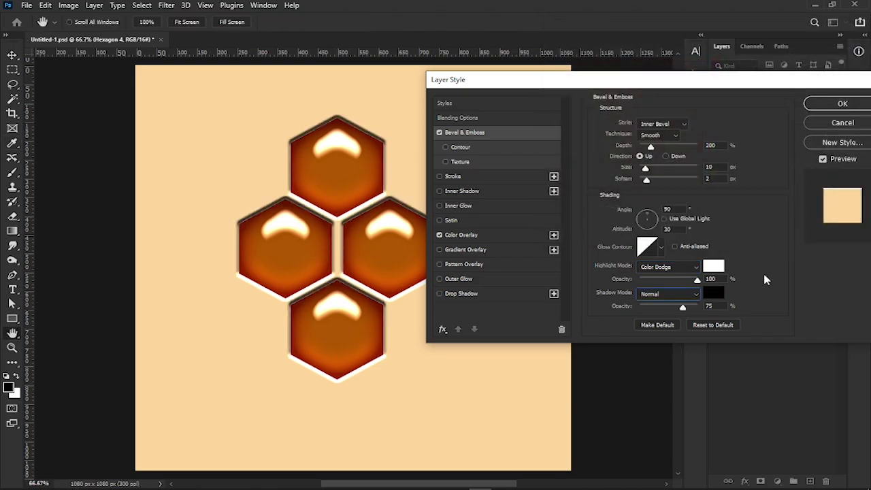
pyautogui.moveTo(691, 310); pyautogui.dragTo(661, 310)
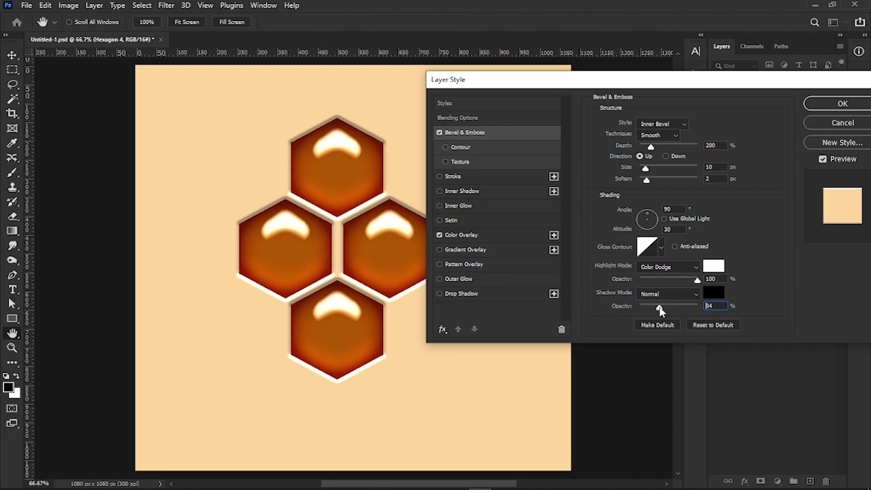
# Step: Switch the shadow to Color Burn at 25%, set highlight opacity 40%, and apply the bevel
pyautogui.click(667, 293)
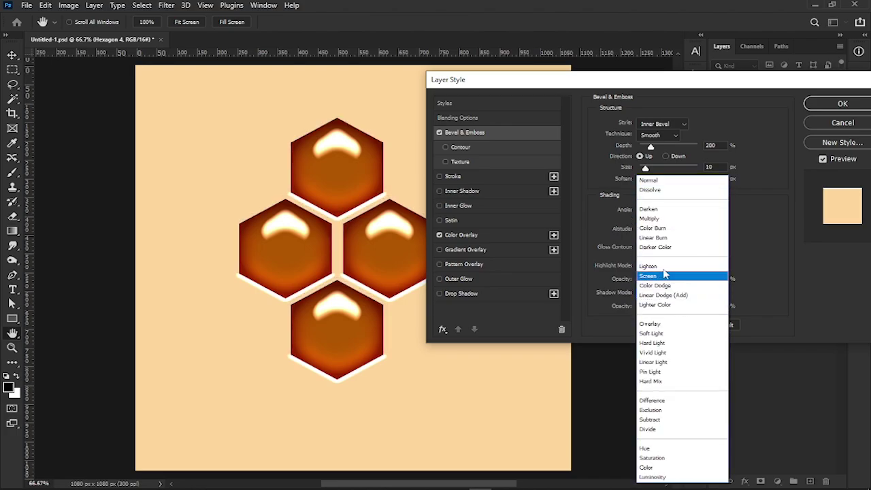
pyautogui.click(662, 232)
pyautogui.moveTo(659, 306)
pyautogui.mouseDown()
pyautogui.moveTo(675, 308)
pyautogui.moveTo(658, 308)
pyautogui.mouseUp()
pyautogui.write('25')
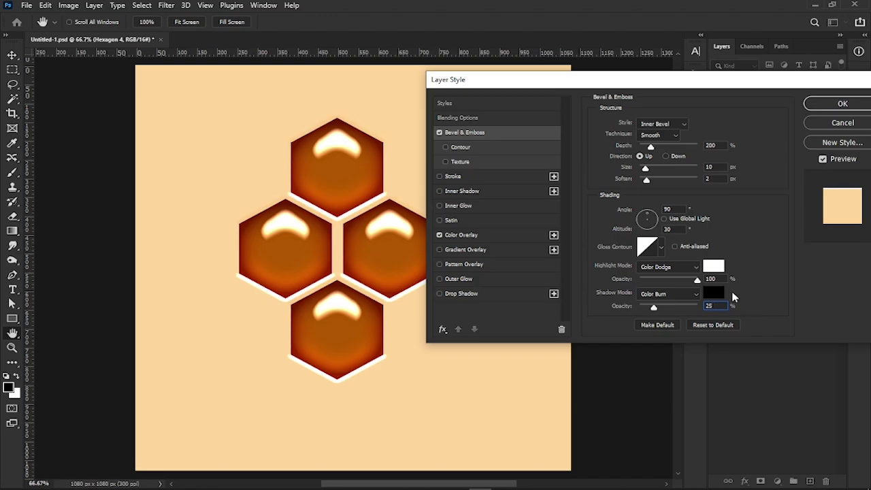
pyautogui.doubleClick(709, 278)
pyautogui.write('40')
pyautogui.press('Return')
pyautogui.click(843, 104)
# Step: Fit the canvas, show guides, and align two horizontal and two vertical guides to the hexagon centres
pyautogui.hotkey('ctrl', '0')
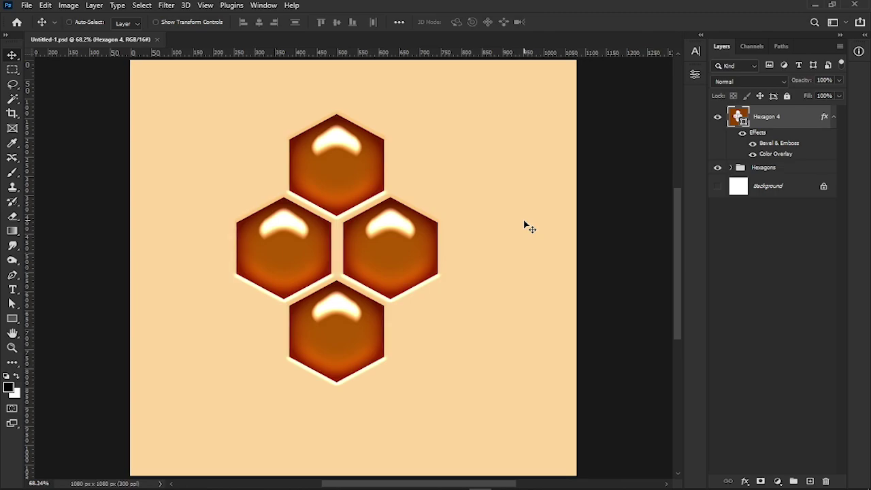
pyautogui.hotkey('ctrl', 'h')
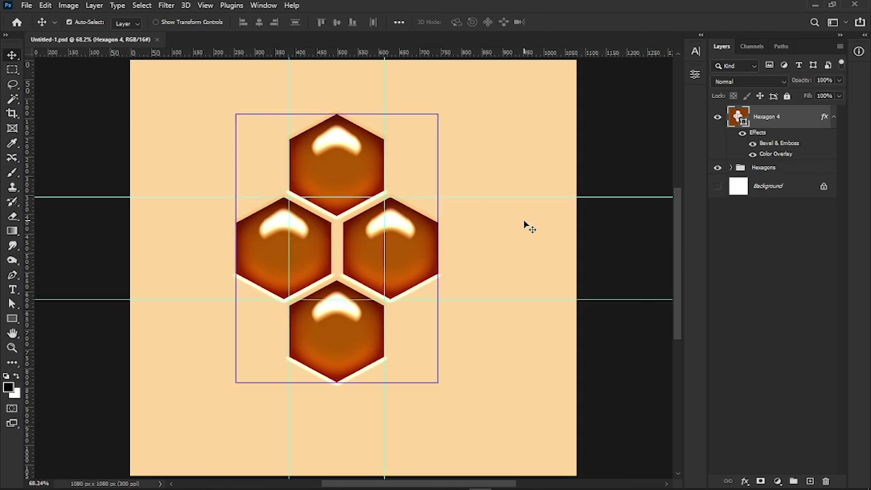
pyautogui.moveTo(346, 195); pyautogui.dragTo(347, 163)
pyautogui.moveTo(382, 227)
pyautogui.mouseDown()
pyautogui.moveTo(388, 220)
pyautogui.moveTo(390, 231)
pyautogui.mouseUp()
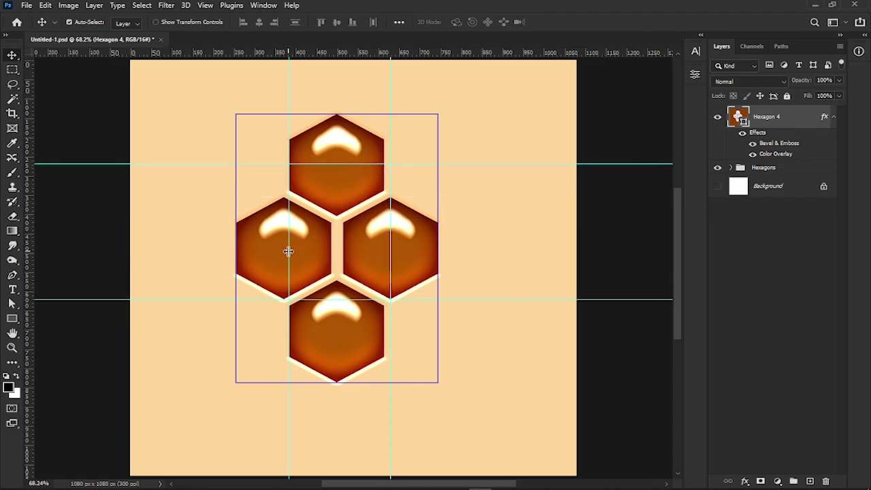
pyautogui.moveTo(287, 253)
pyautogui.mouseDown()
pyautogui.moveTo(284, 241)
pyautogui.moveTo(283, 250)
pyautogui.mouseUp()
pyautogui.moveTo(332, 300); pyautogui.dragTo(331, 333)
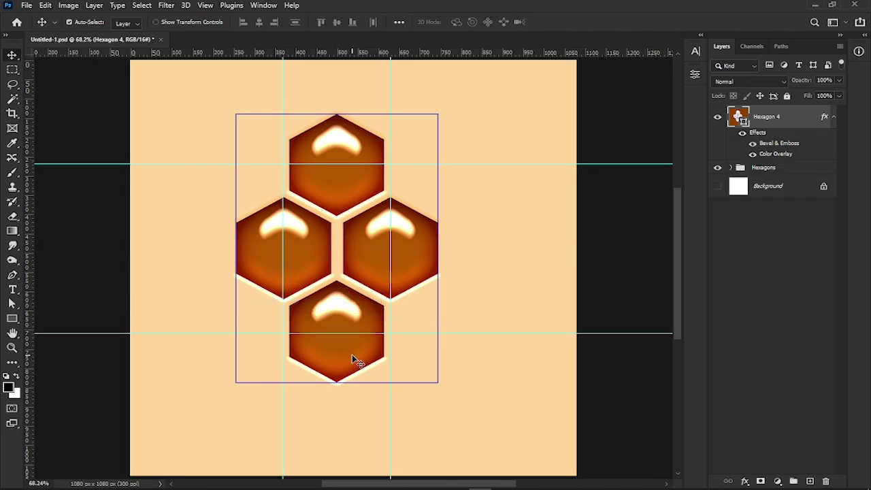
pyautogui.click(833, 117)
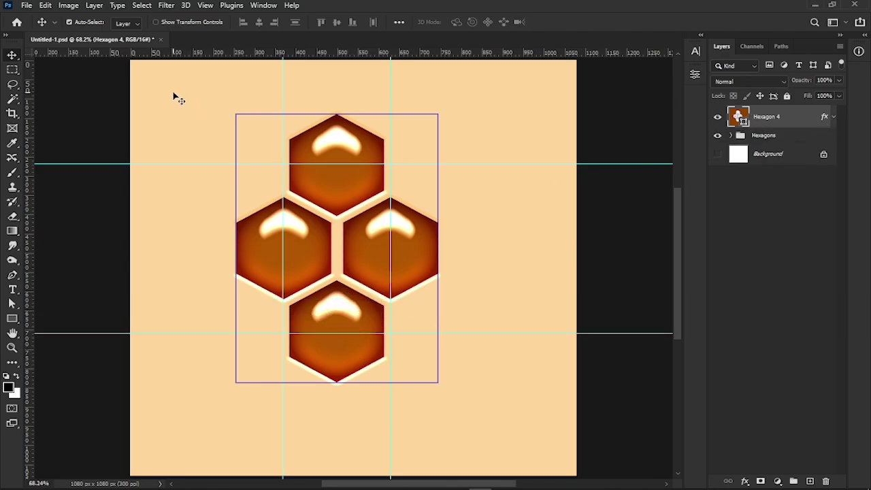
# Step: Crop all four canvas edges to the guides, committing a 260×440 px tile
pyautogui.click(12, 113)
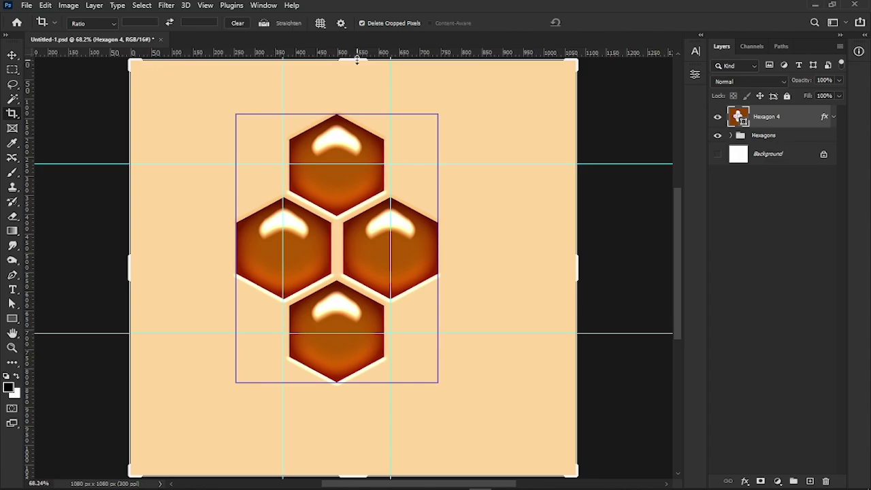
pyautogui.click(359, 81)
pyautogui.moveTo(359, 82); pyautogui.dragTo(357, 112)
pyautogui.moveTo(577, 248); pyautogui.dragTo(484, 250)
pyautogui.moveTo(418, 423); pyautogui.dragTo(347, 351)
pyautogui.moveTo(223, 274); pyautogui.dragTo(301, 280)
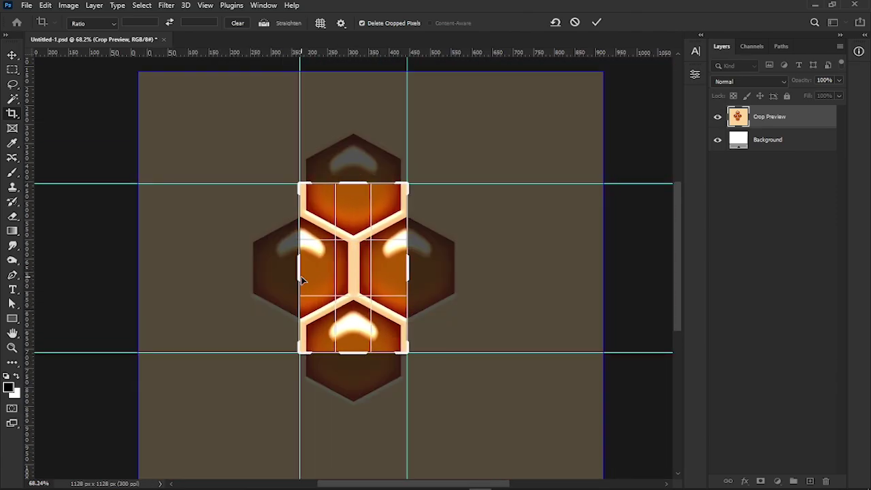
pyautogui.click(596, 22)
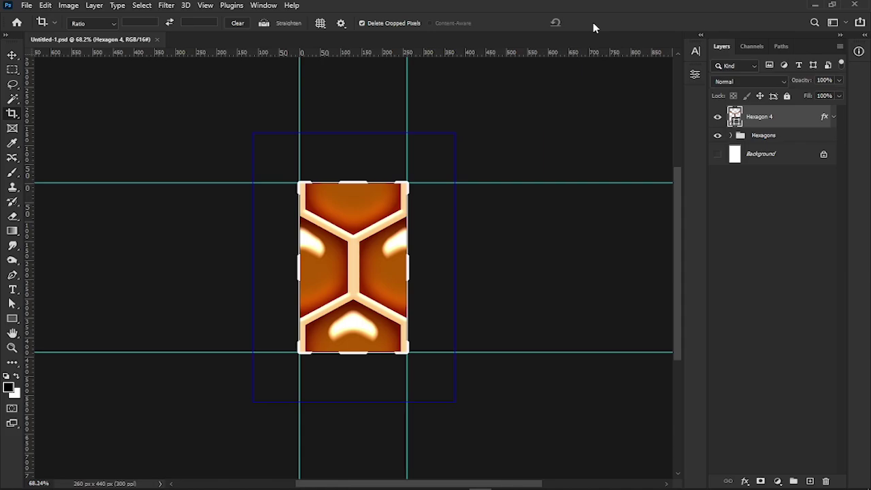
pyautogui.click(12, 55)
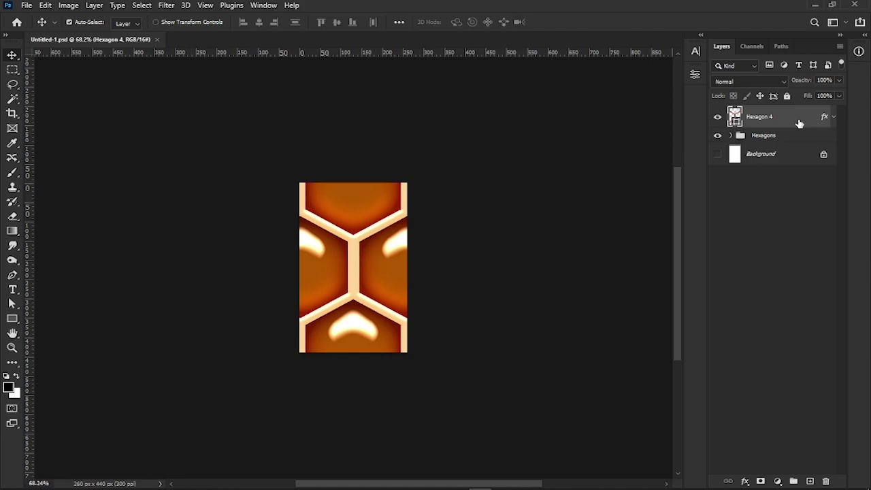
# Step: Stamp all visible layers into a new layer with Ctrl+Alt+Shift+E and rename it Honeycomb
pyautogui.hotkey('ctrl', 'shift', 'alt', 'e')
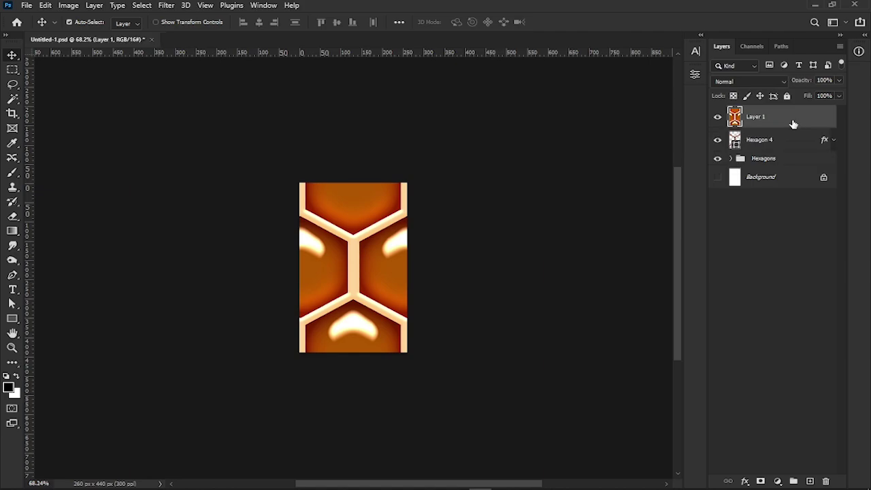
pyautogui.doubleClick(762, 119)
pyautogui.write('Honeycomb')
pyautogui.press('Return')
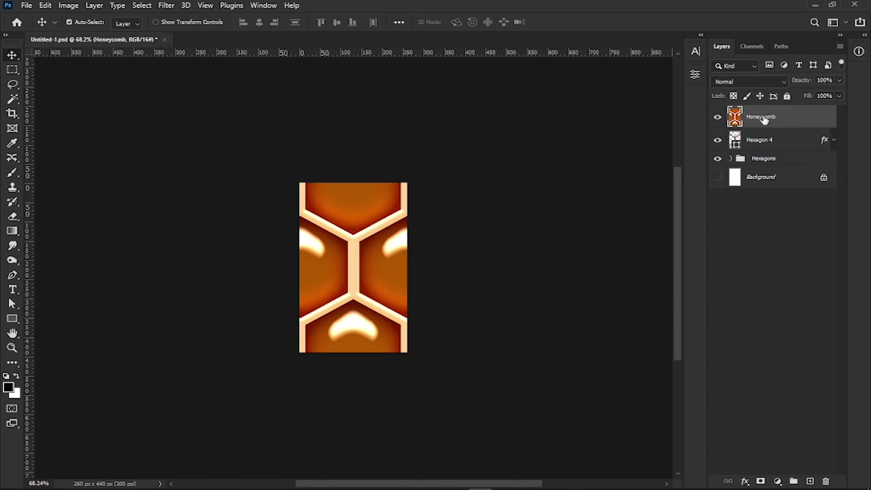
# Step: Define the tile as a pattern named Honeycomb
pyautogui.click(45, 5)
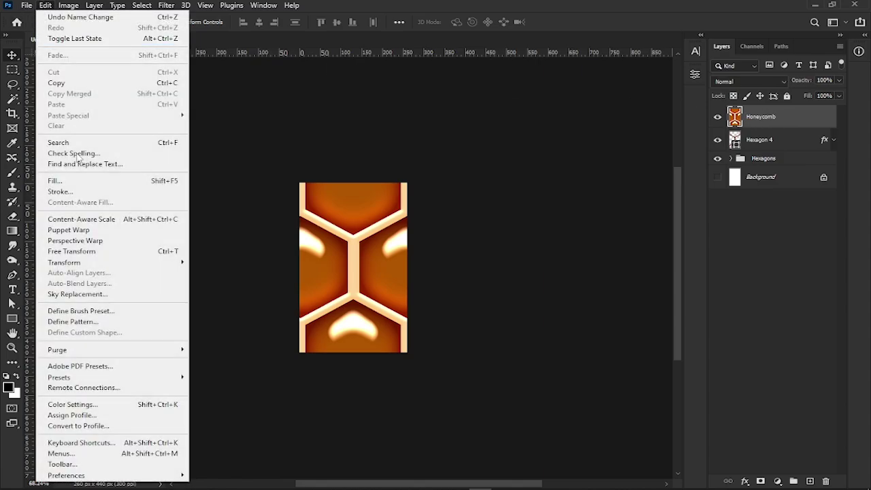
pyautogui.click(85, 321)
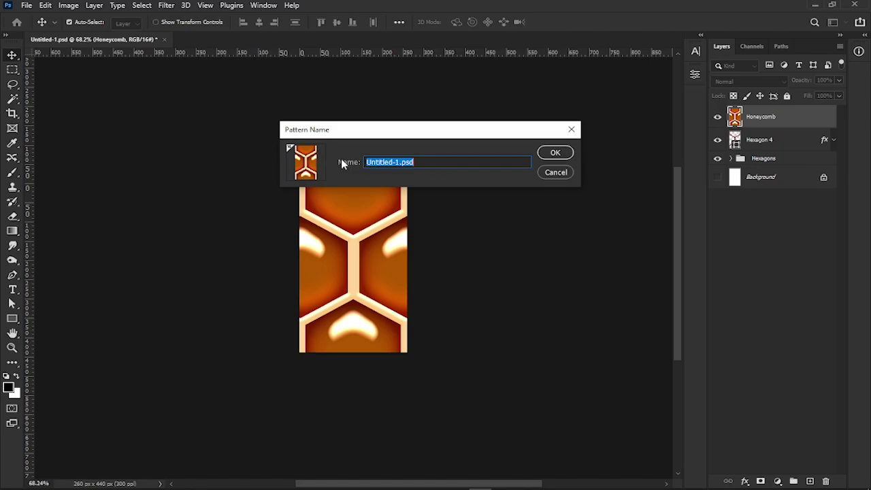
pyautogui.write('Honeycomb')
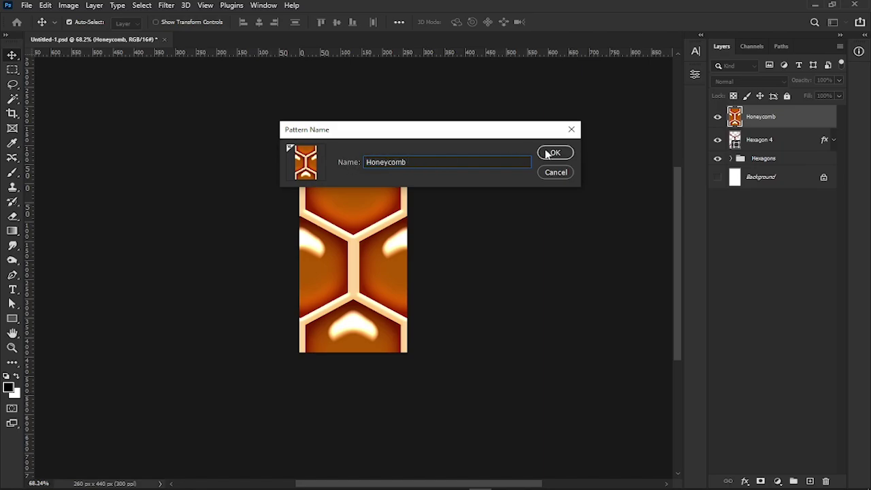
pyautogui.click(556, 152)
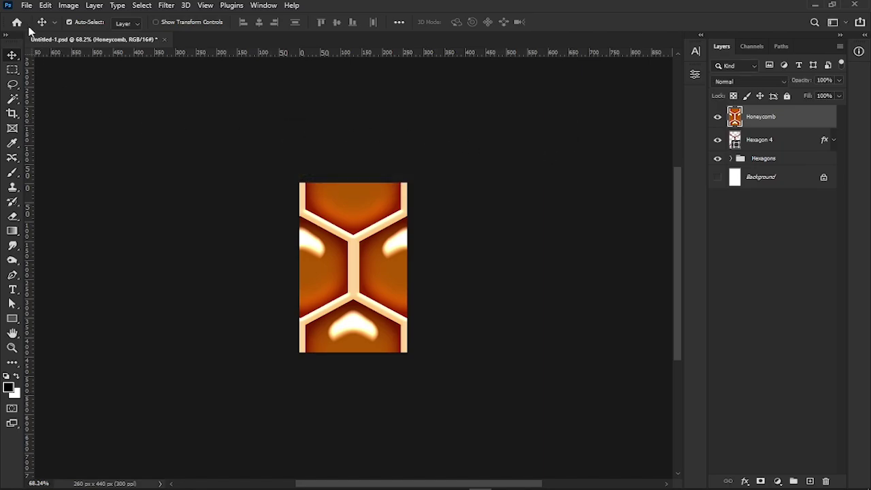
# Step: Create a new blank document from the 1920×1080 preset
pyautogui.click(26, 5)
pyautogui.click(34, 14)
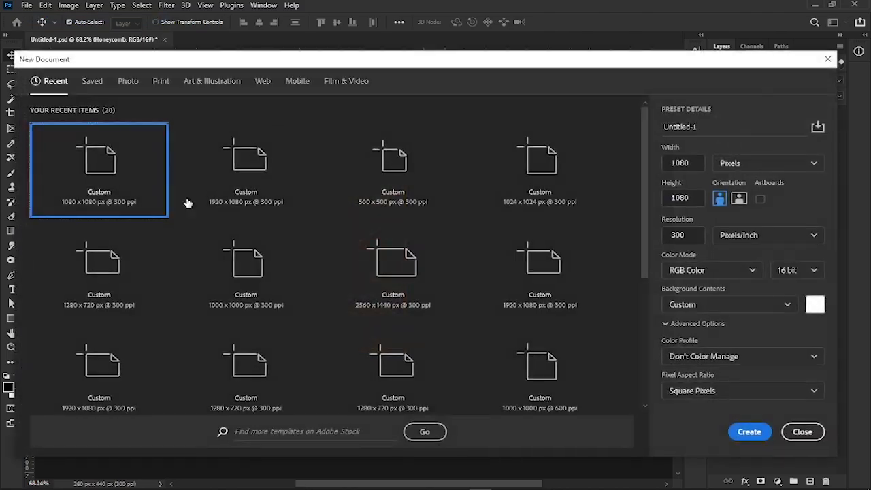
pyautogui.click(198, 197)
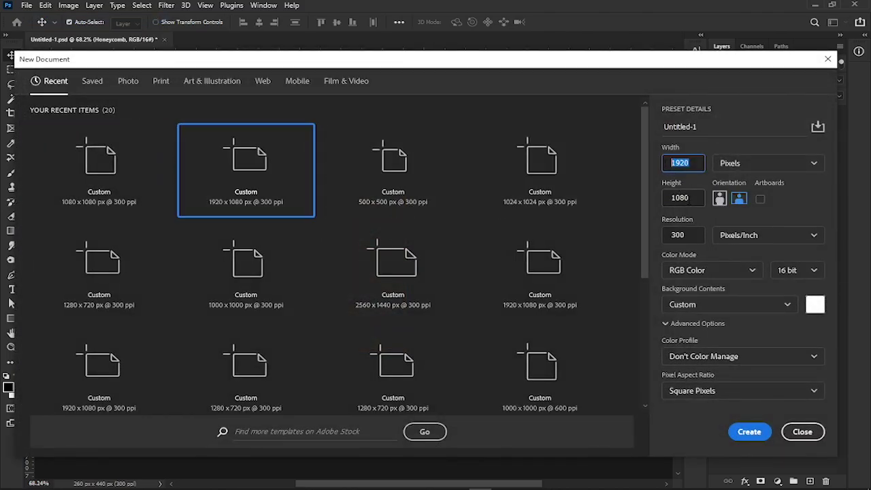
pyautogui.press('Tab')
pyautogui.click(752, 433)
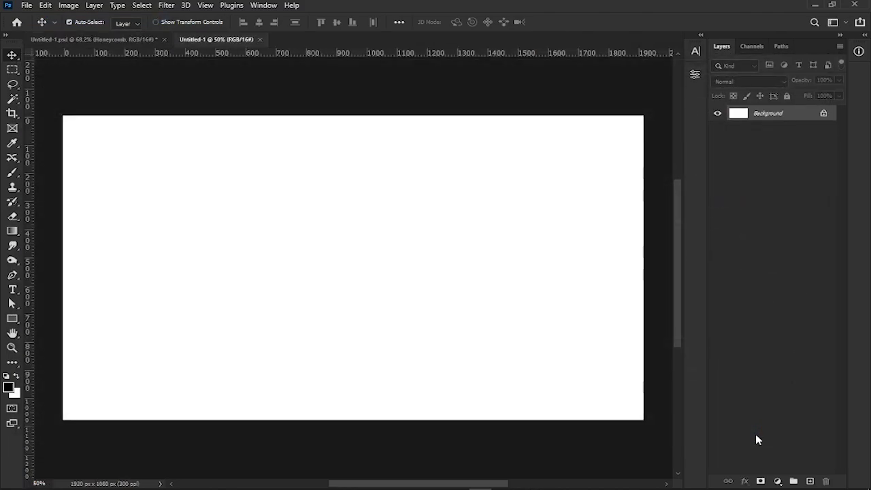
# Step: Add a Pattern fill layer using the Honeycomb pattern
pyautogui.click(776, 480)
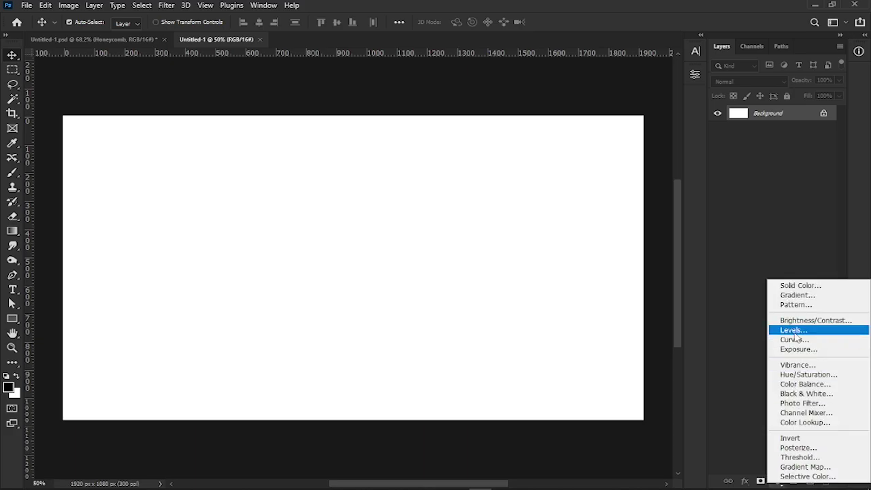
pyautogui.click(819, 306)
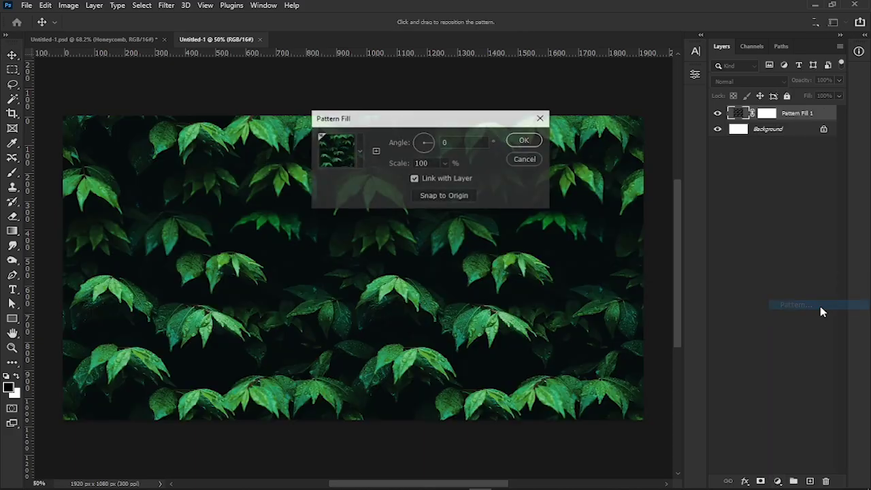
pyautogui.click(361, 151)
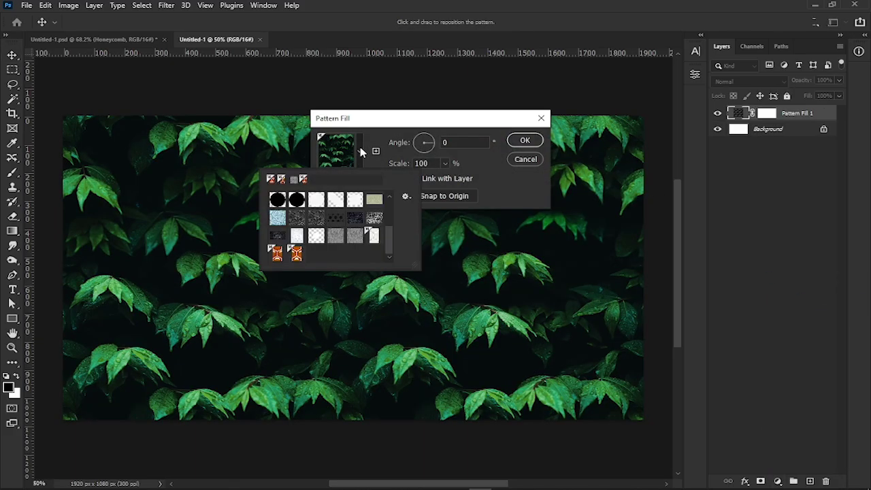
pyautogui.click(296, 253)
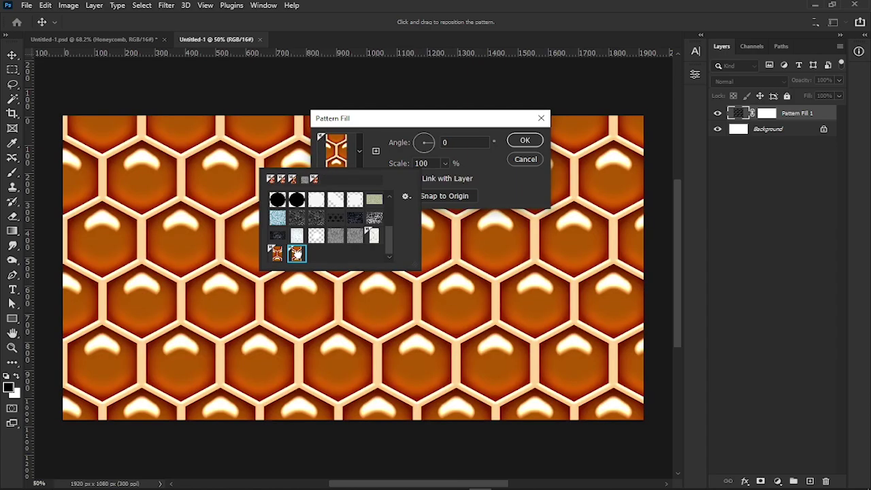
pyautogui.click(490, 202)
# Step: Set the Honeycomb pattern scale to 45% and its angle to 0°
pyautogui.moveTo(391, 165); pyautogui.dragTo(355, 168)
pyautogui.moveTo(441, 145); pyautogui.dragTo(432, 143)
pyautogui.click(433, 135)
pyautogui.click(414, 139)
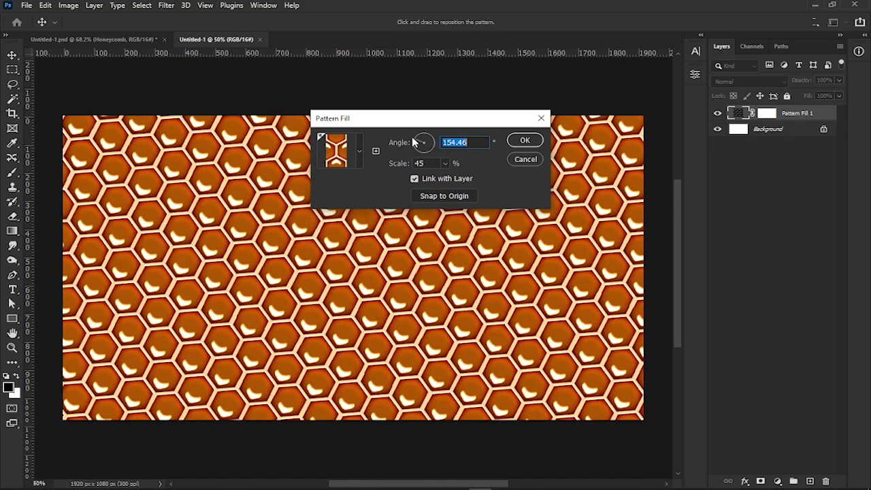
pyautogui.click(415, 140)
pyautogui.click(425, 138)
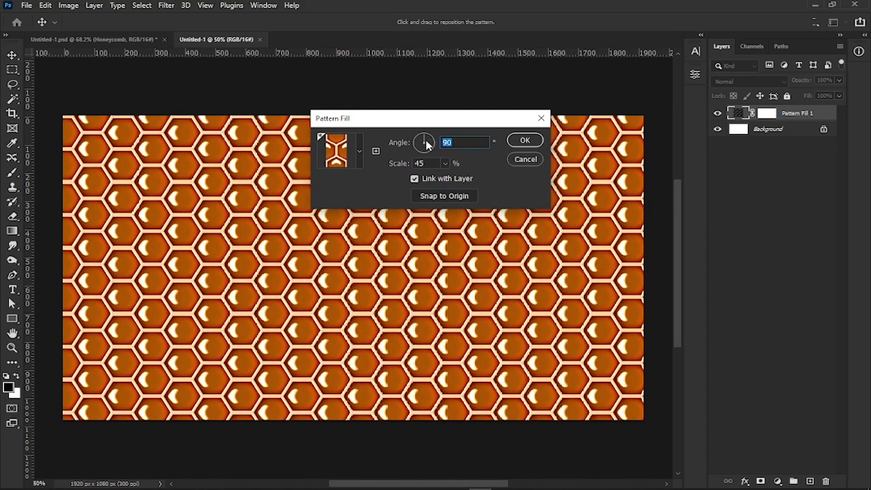
pyautogui.write('0')
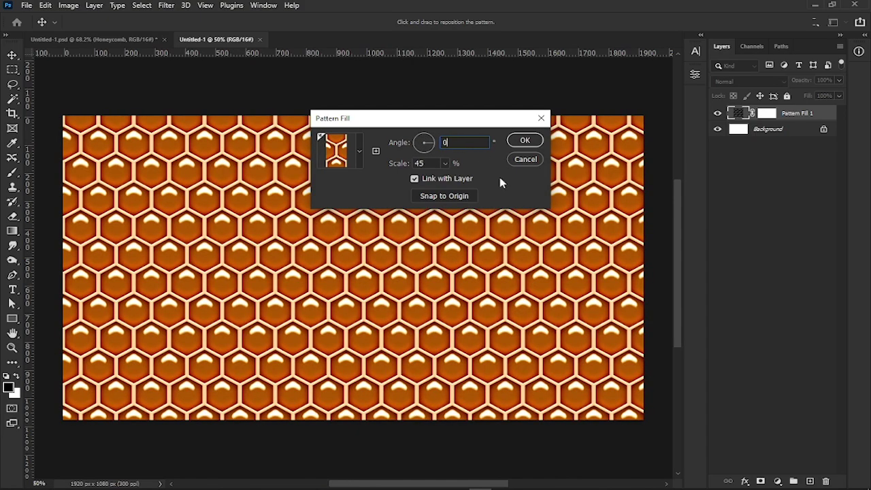
# Step: Confirm the Pattern Fill dialog to commit the Honeycomb fill layer at 45% scale
pyautogui.click(525, 141)
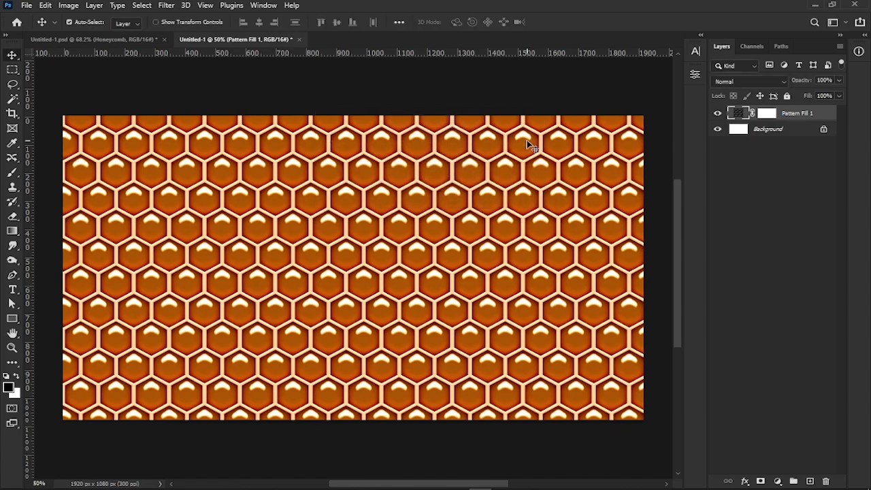